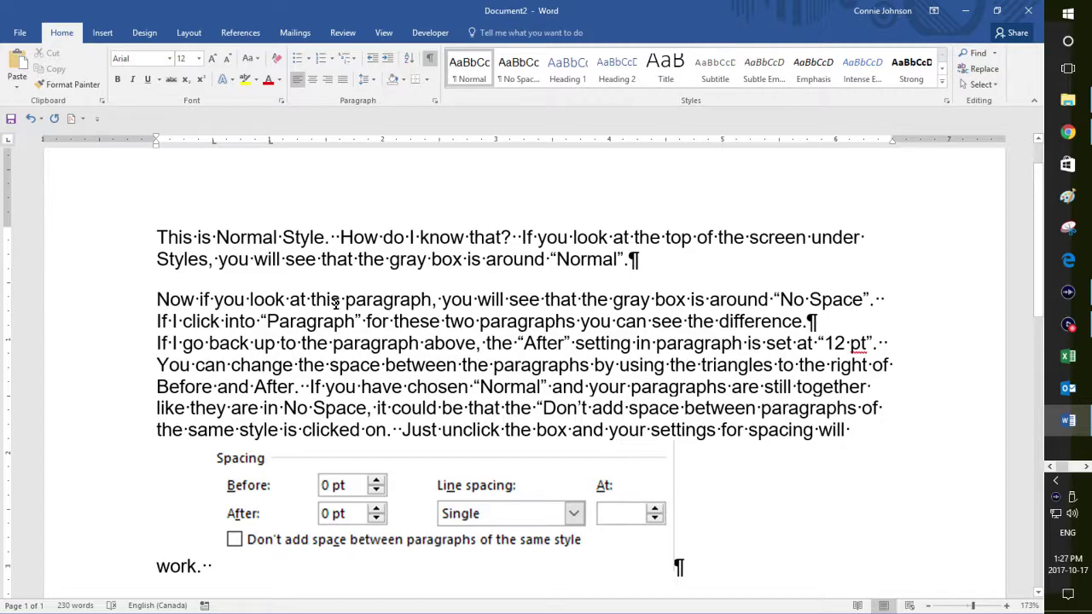
Check the styles of the first, second and 'If I go back' paragraphs, and view Normal's spacing
click(409, 321)
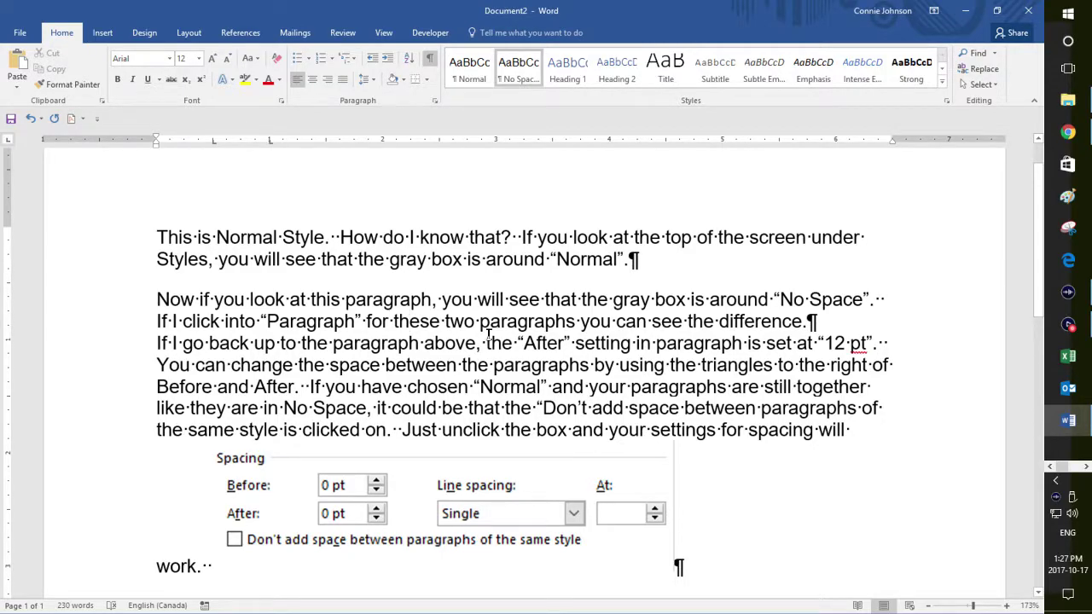
click(449, 260)
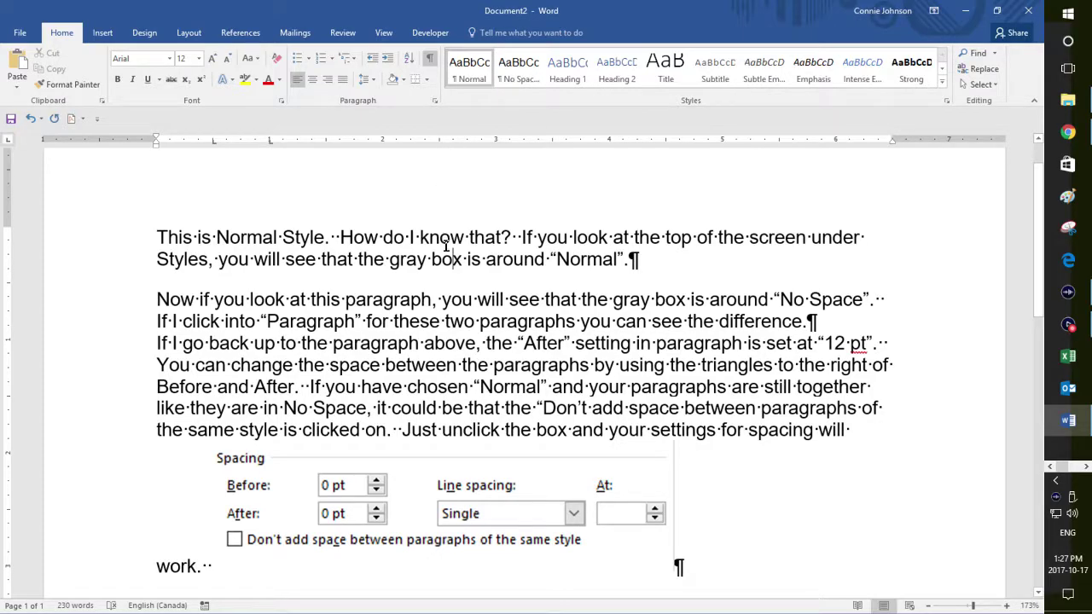
click(577, 350)
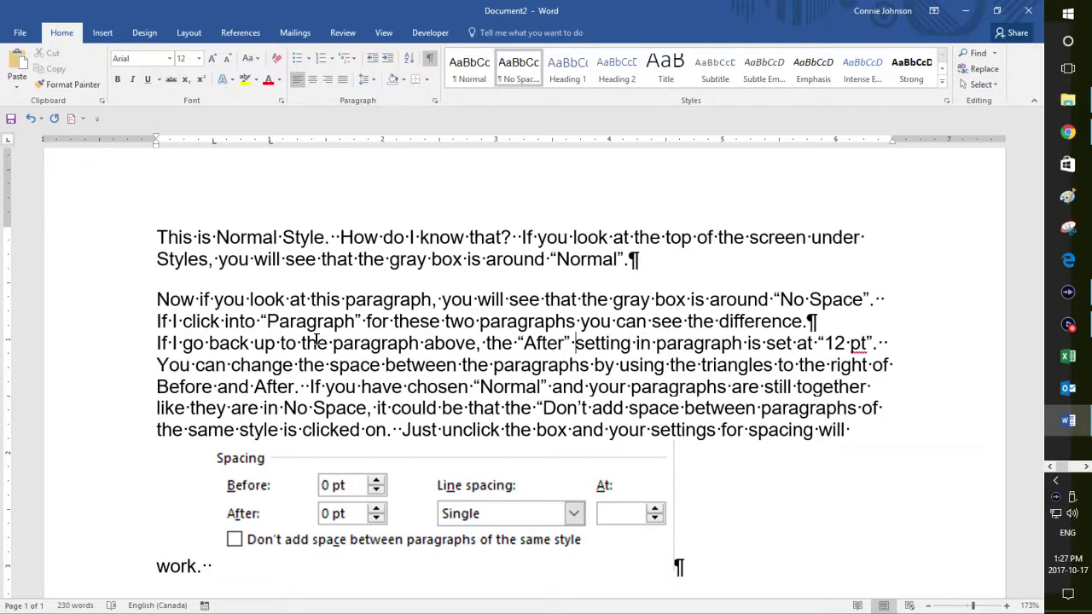
click(461, 242)
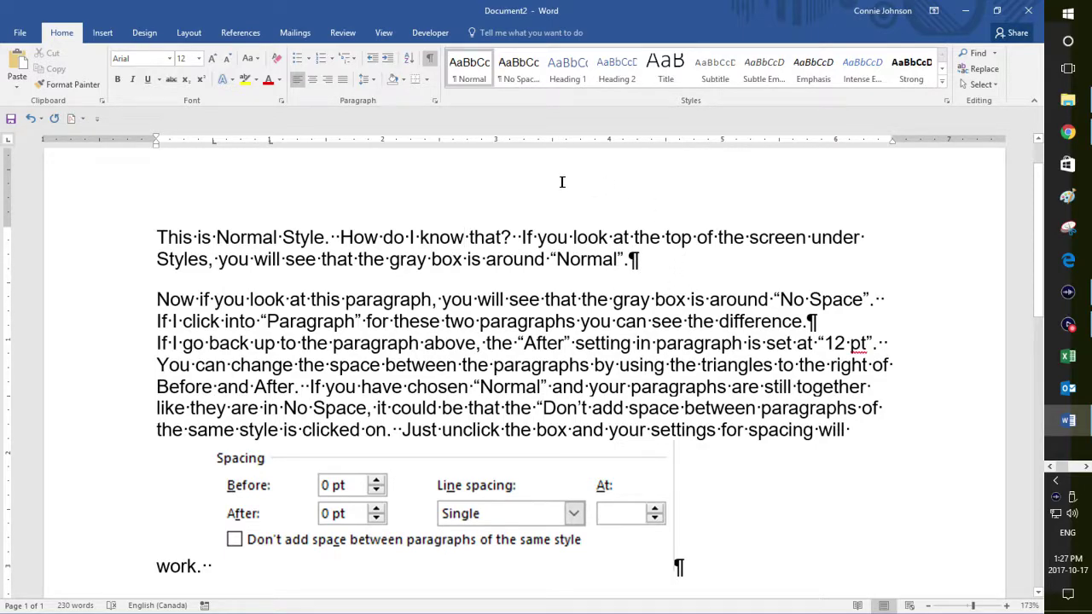
click(435, 101)
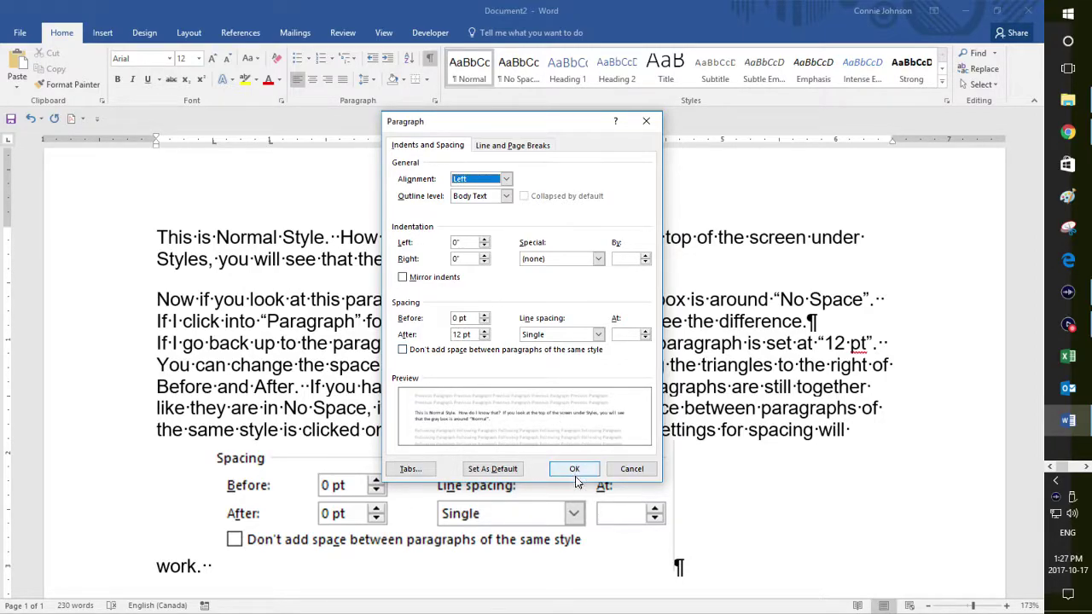
click(633, 469)
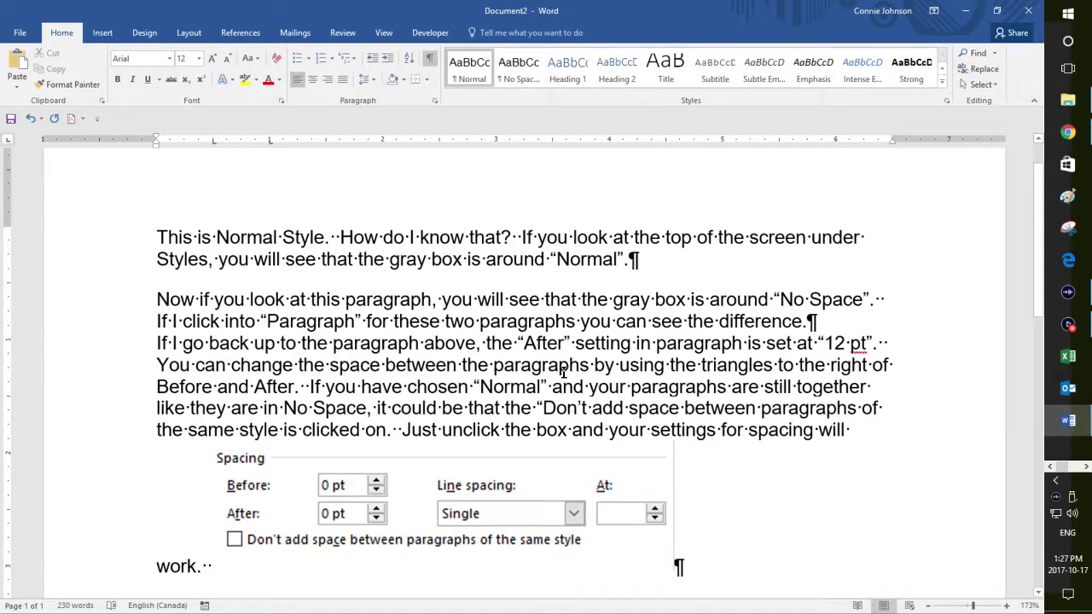
Inspect the No Spacing paragraph's spacing unchanged, then apply the No Spacing style
click(573, 343)
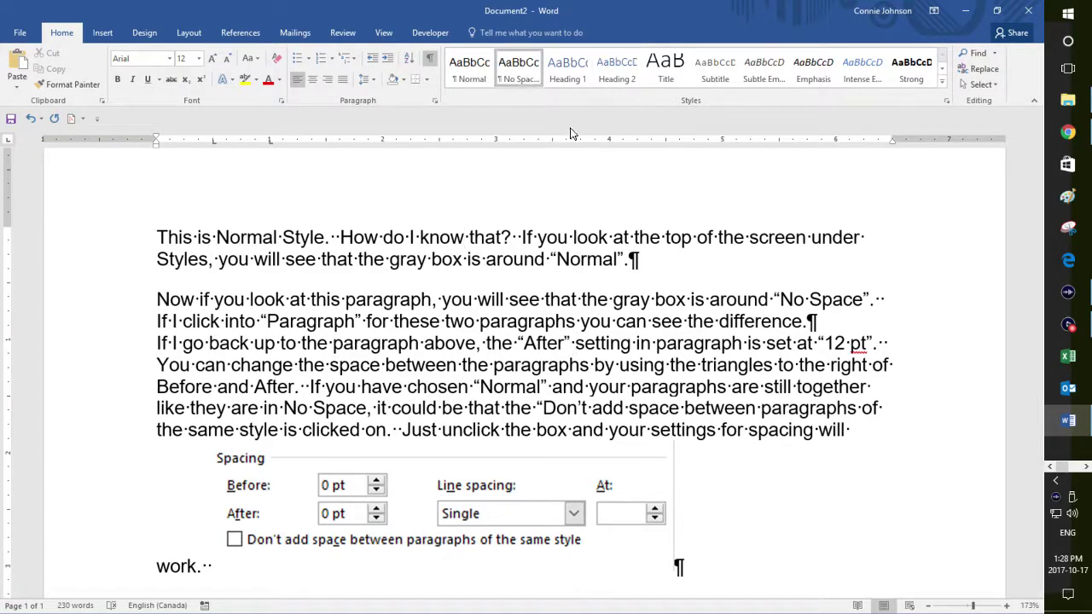
click(434, 100)
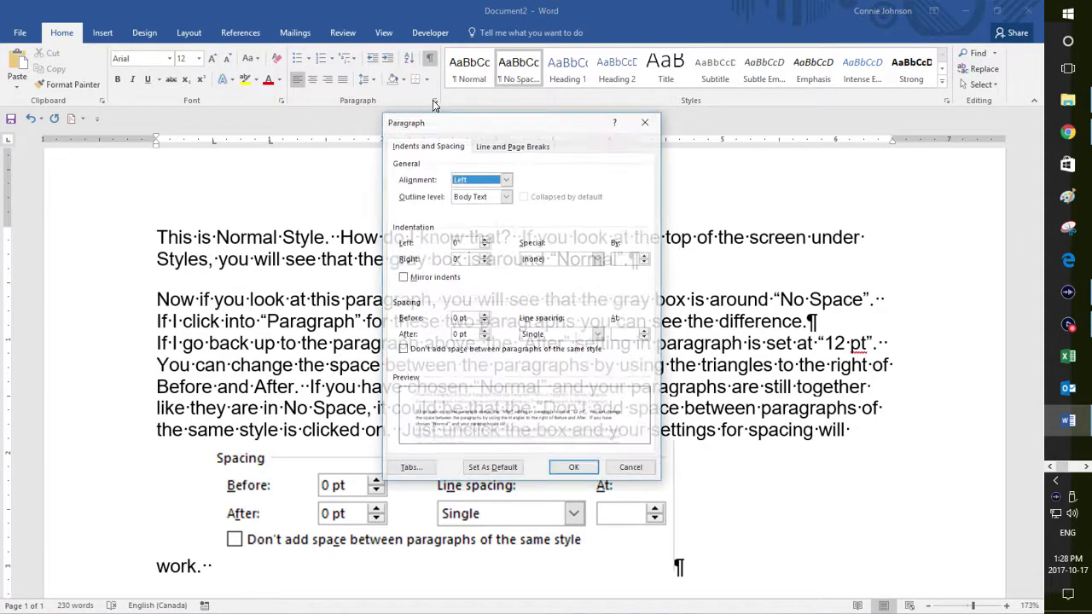
click(634, 470)
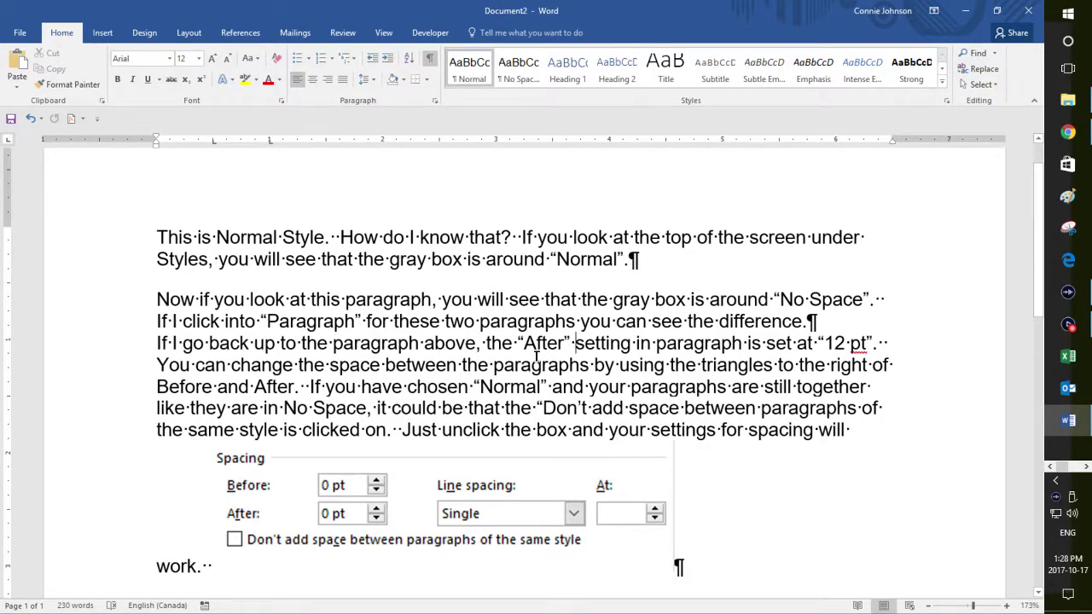
click(512, 68)
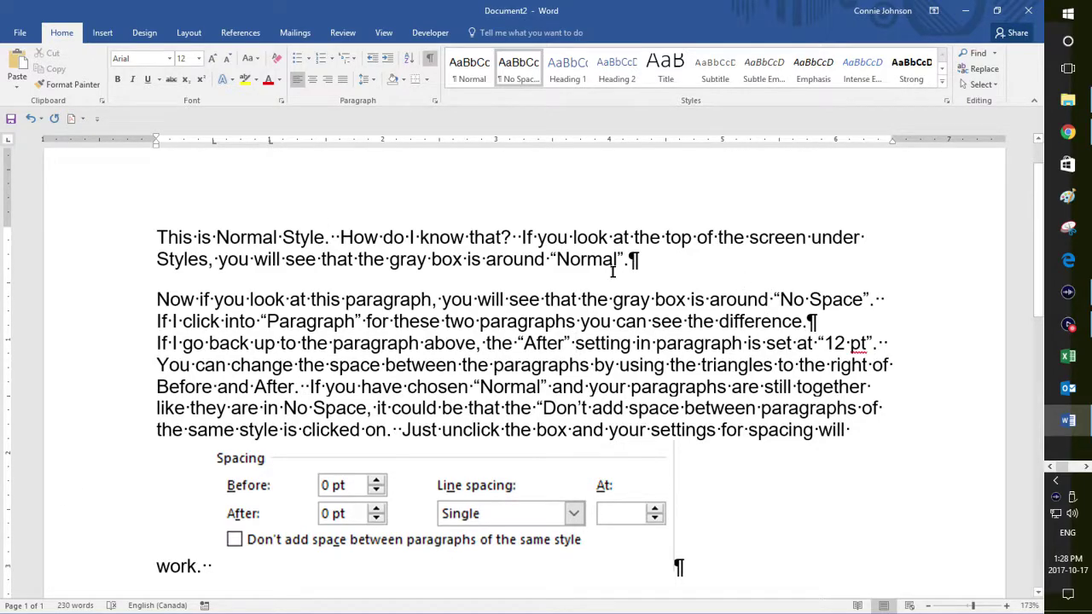
Add empty paragraphs after 'difference.' and then delete them again
click(861, 318)
key(Return)
key(Return)
key(Return)
key(Up)
key(Up)
key(shift+Down)
key(shift+Down)
key(shift+Down)
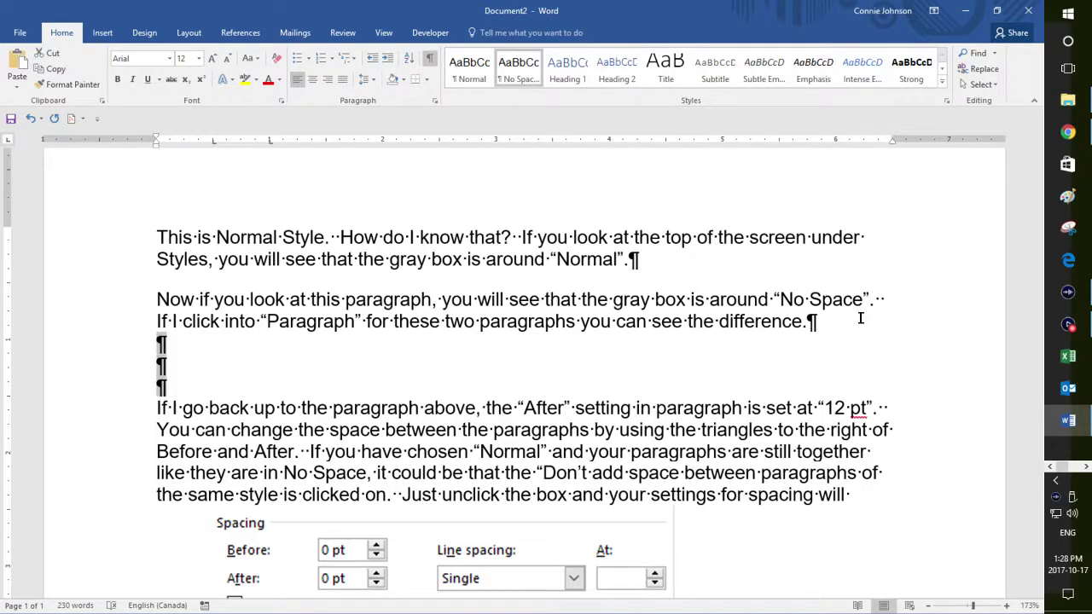
key(Delete)
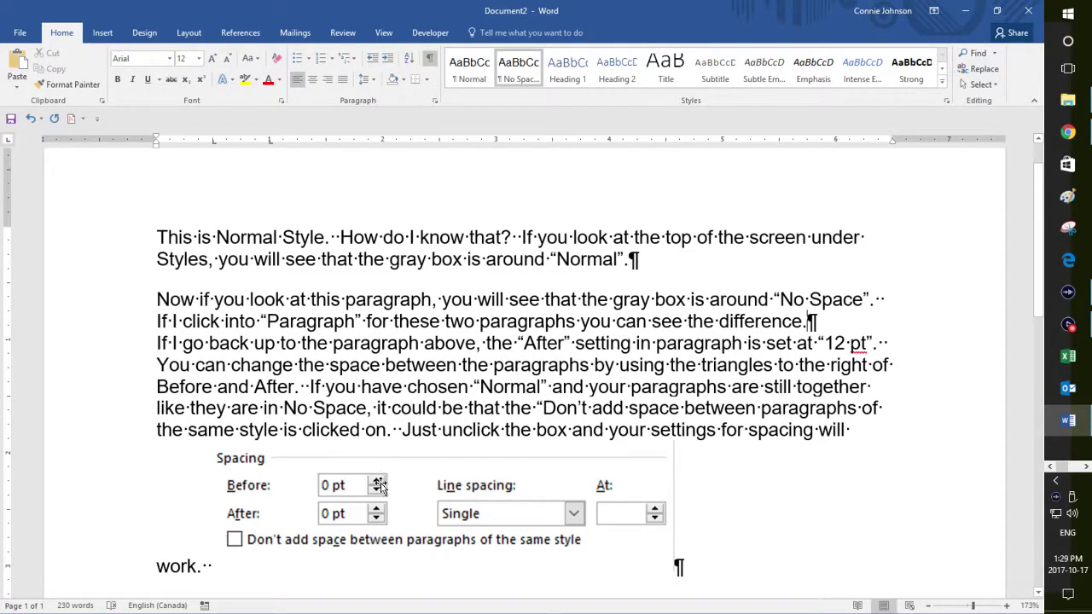
Try 6 pt space before, return it to 0 pt, and keep Single line spacing
click(436, 101)
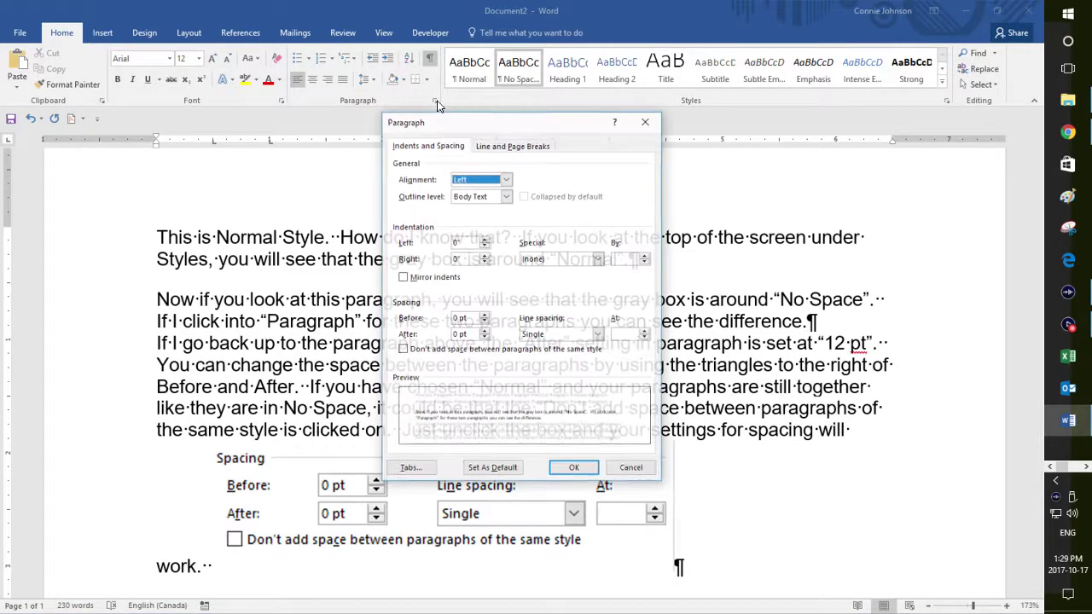
click(485, 316)
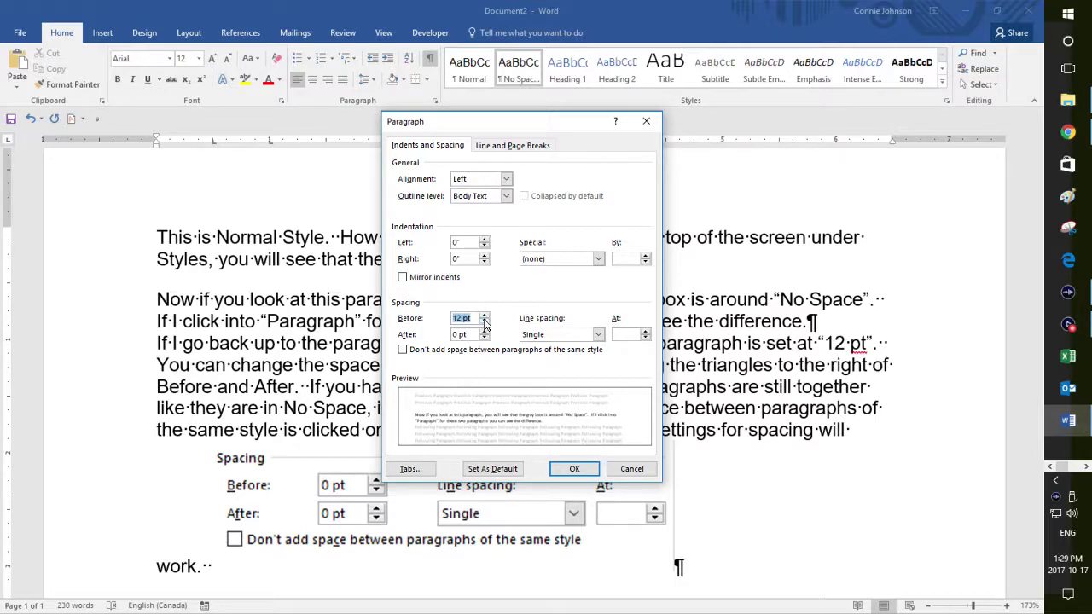
click(485, 322)
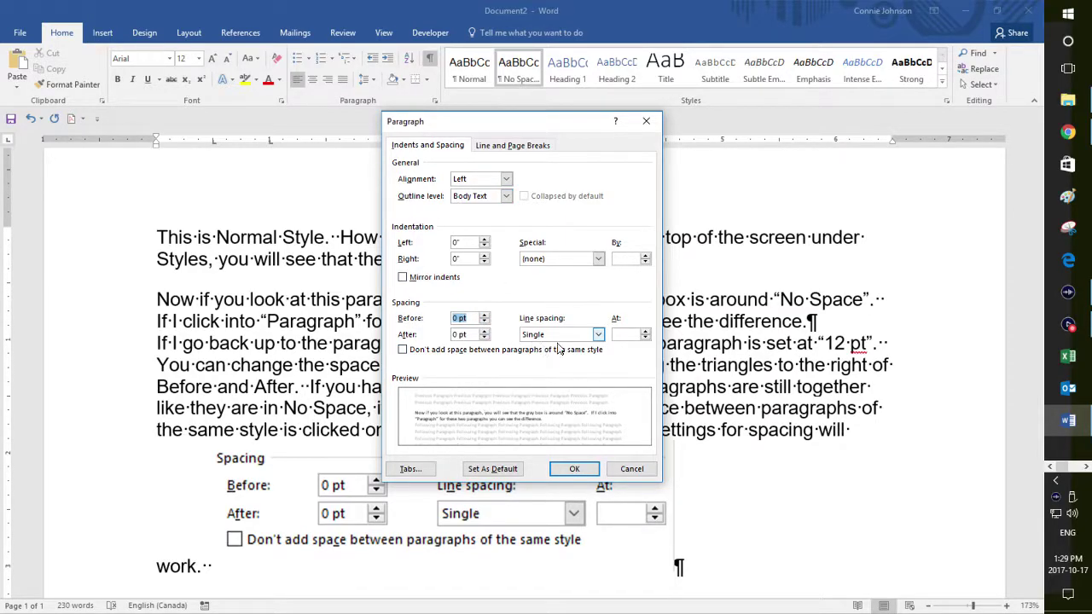
click(599, 335)
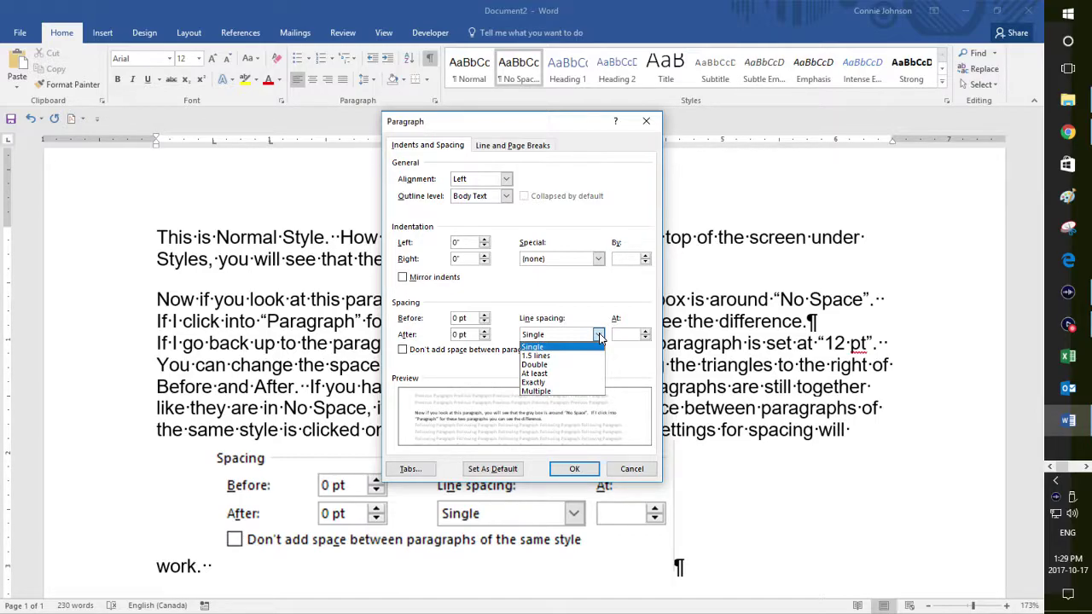
click(600, 338)
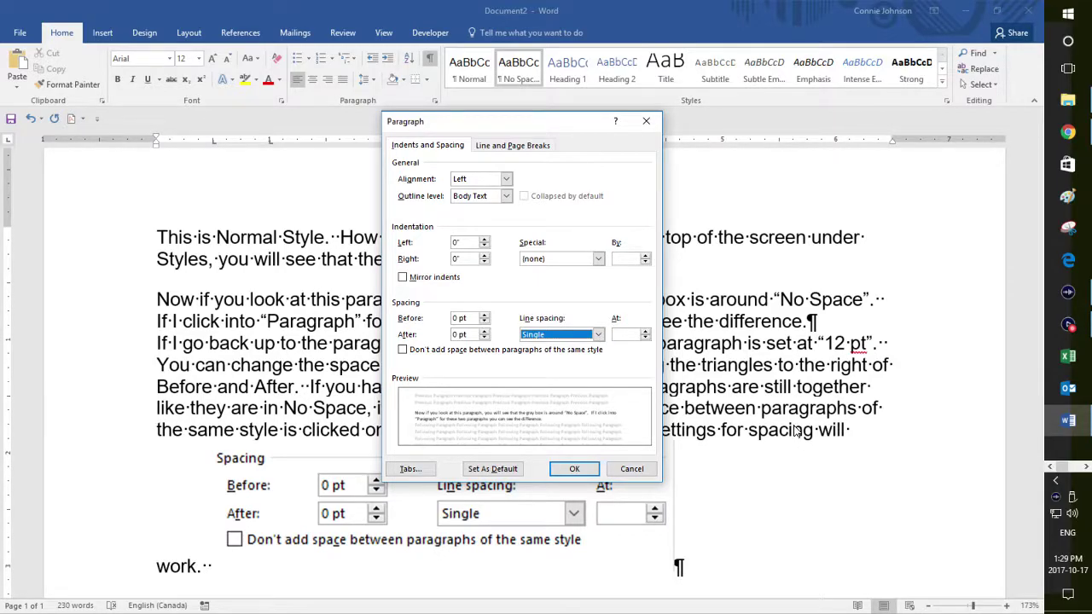
click(581, 468)
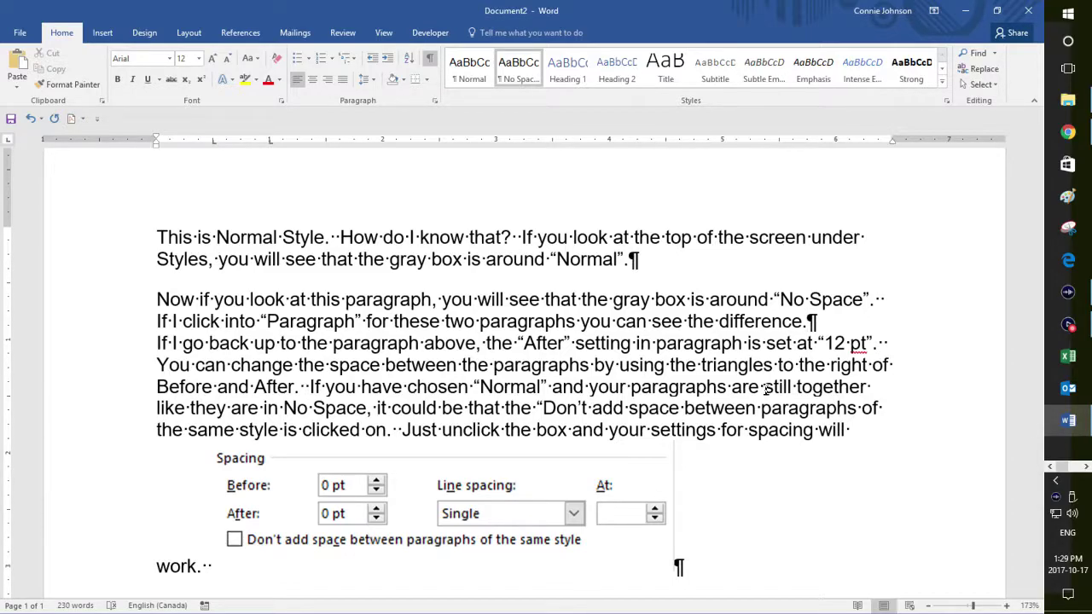
Try an 18 pt space-before value, then discard the change
click(435, 101)
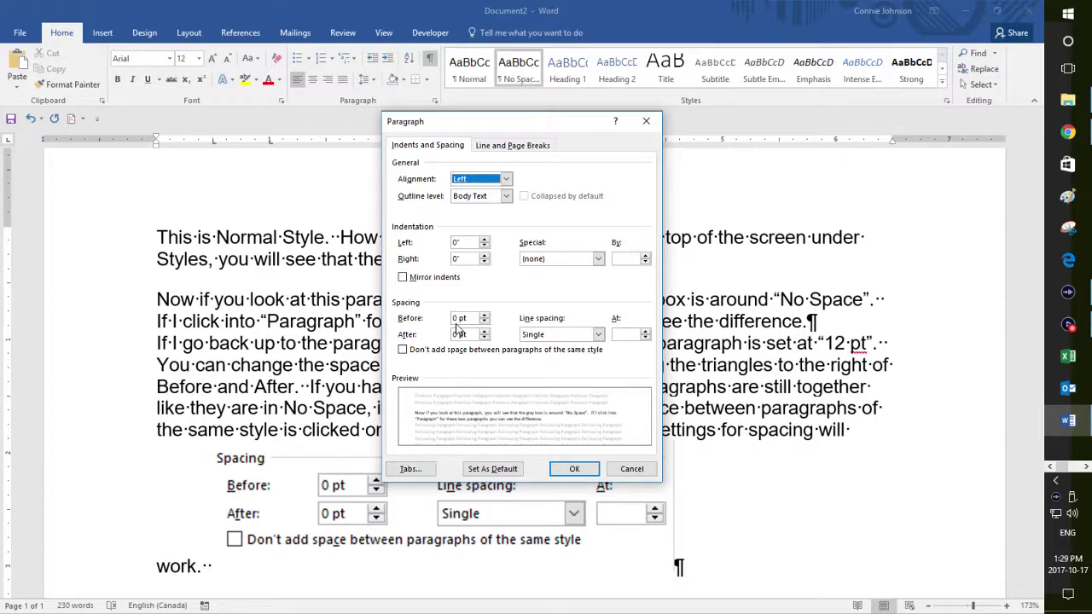
click(461, 317)
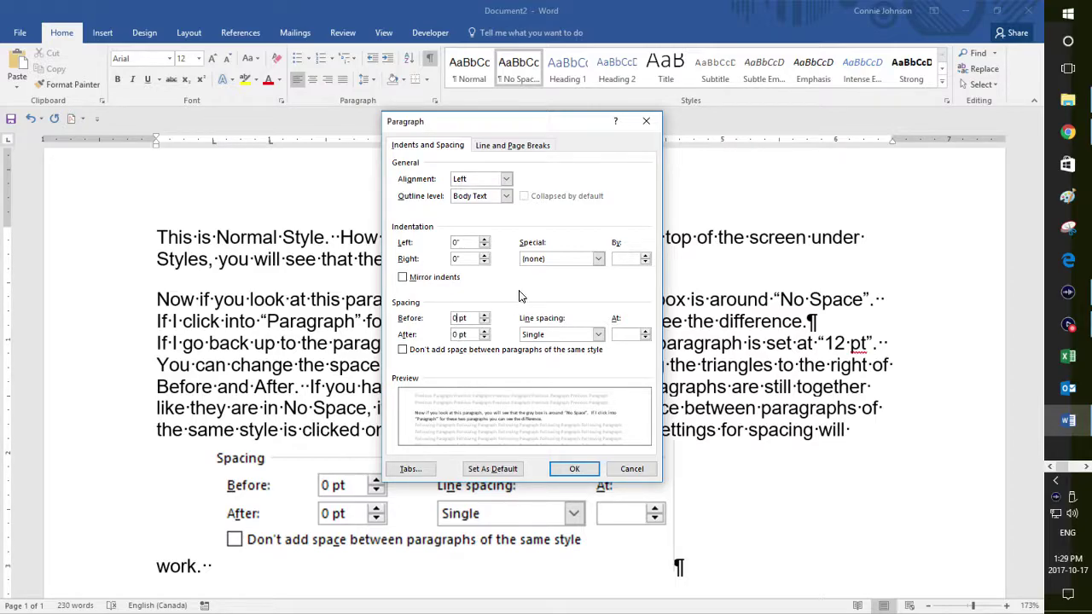
key(BackSpace)
text(18)
click(632, 468)
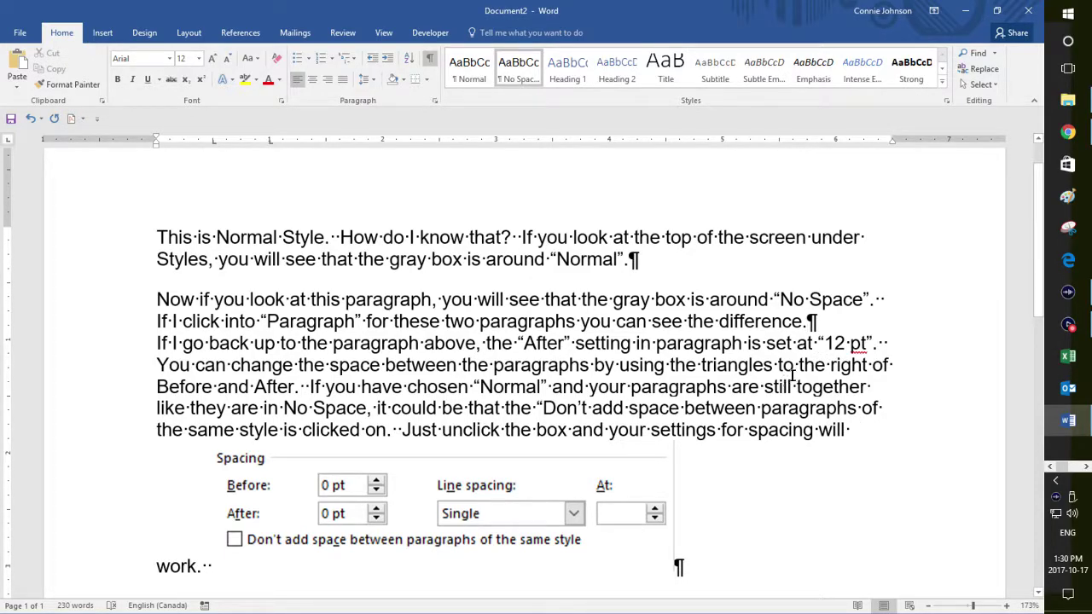
Add and remove an empty paragraph below the first paragraph, then reopen the Paragraph dialog
click(666, 251)
key(Return)
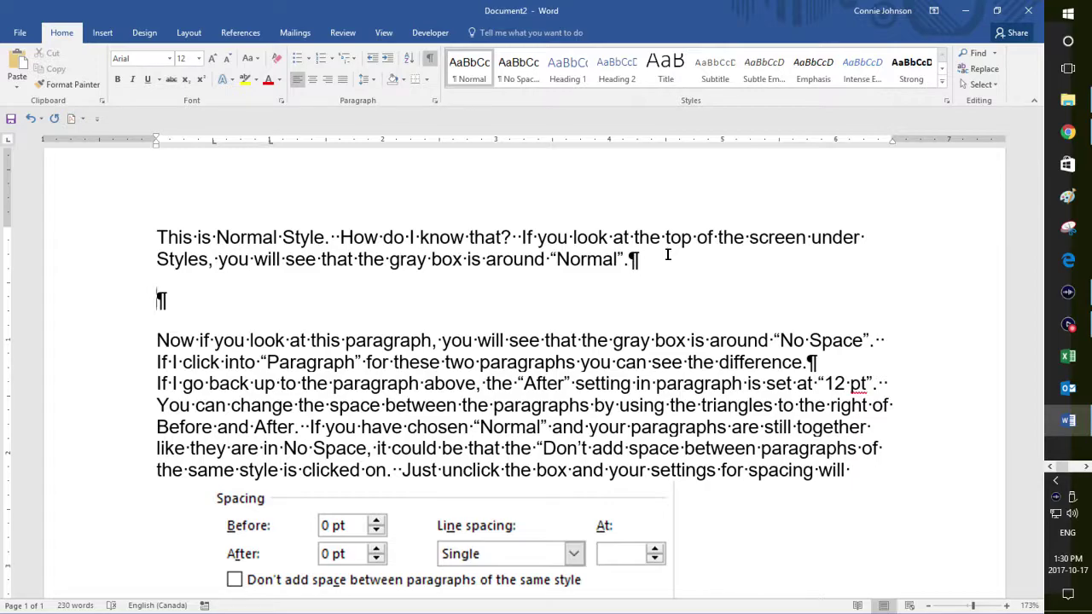
key(shift+Down)
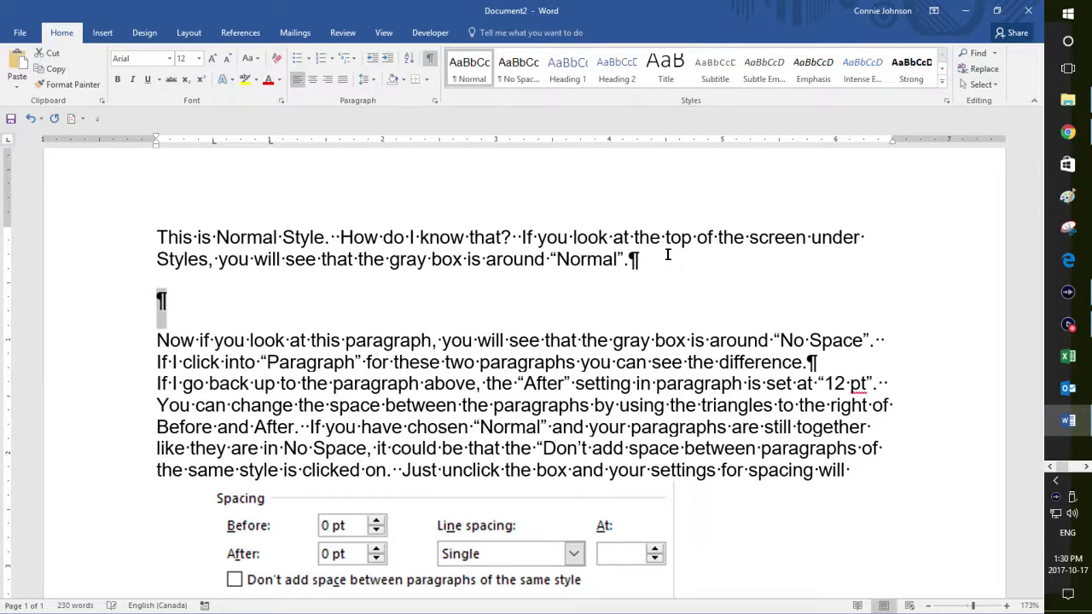
key(Delete)
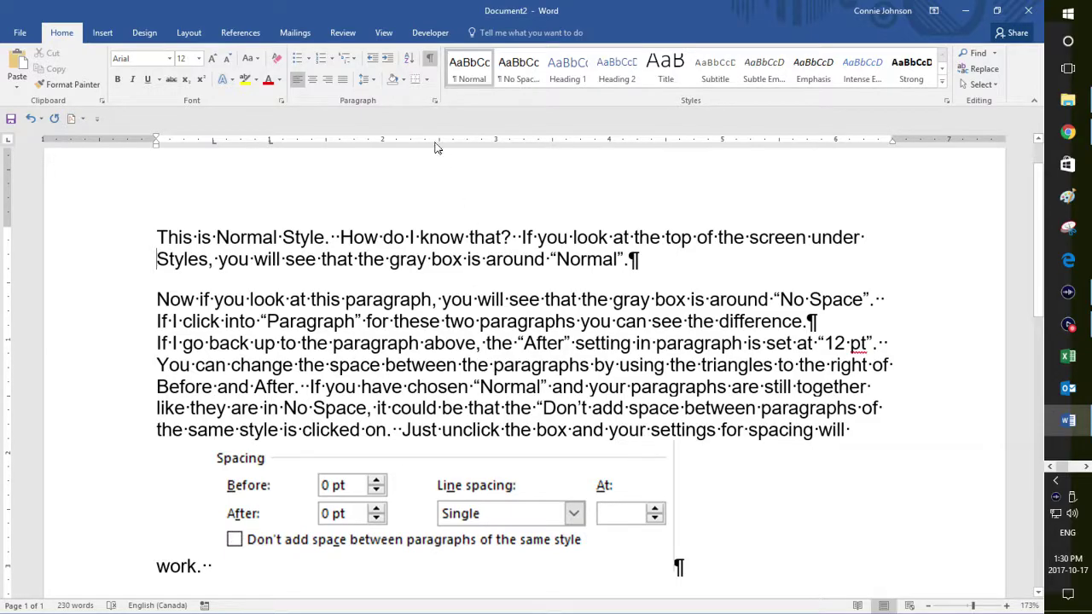
click(435, 101)
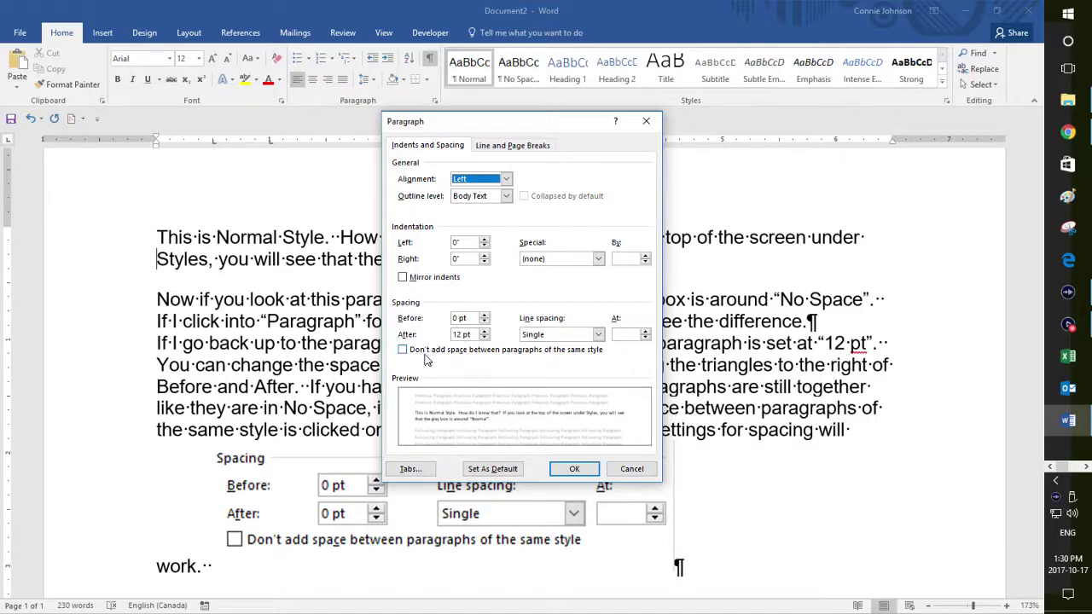
Try Centered alignment for the paragraph, then cancel the dialog to discard it
key(alt+Down)
key(Down)
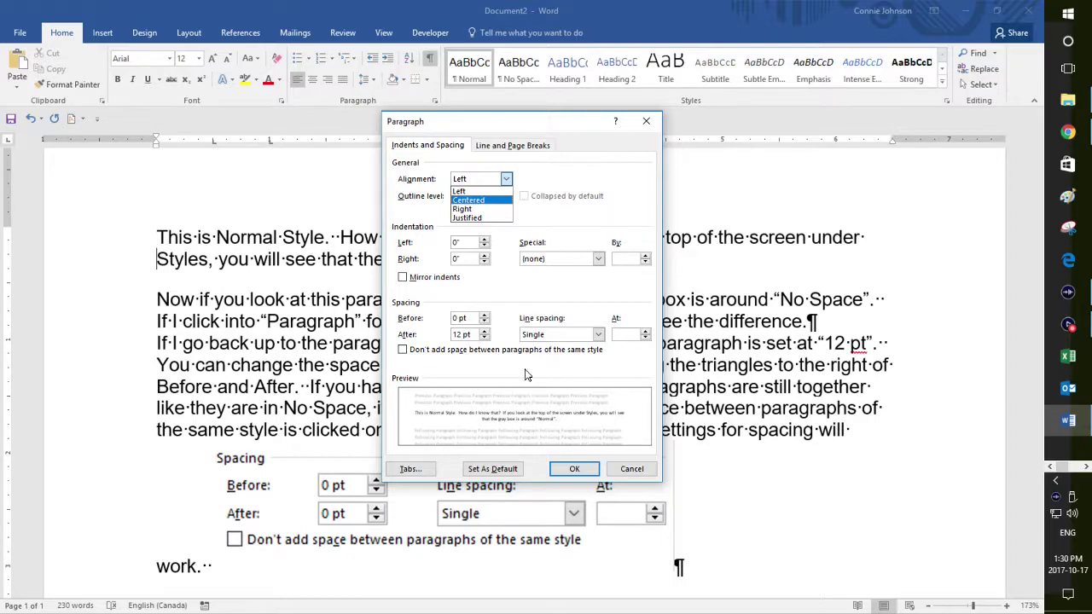
key(Tab)
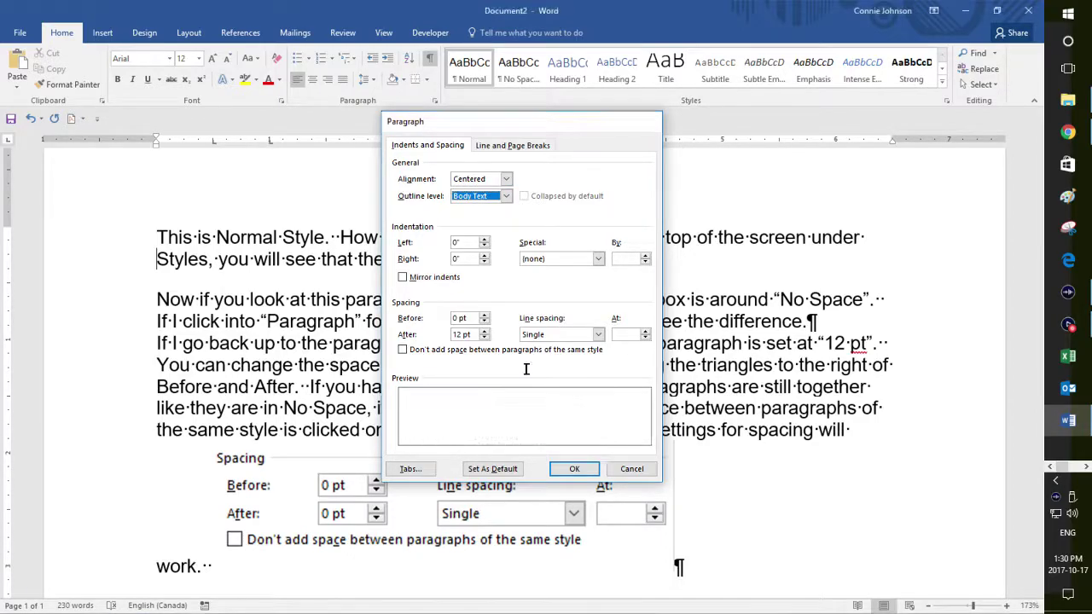
key(Escape)
In the reopened Paragraph dialog, keep Left alignment and leave 'Don't add space' unchecked
key(alt+h)
key(p)
key(g)
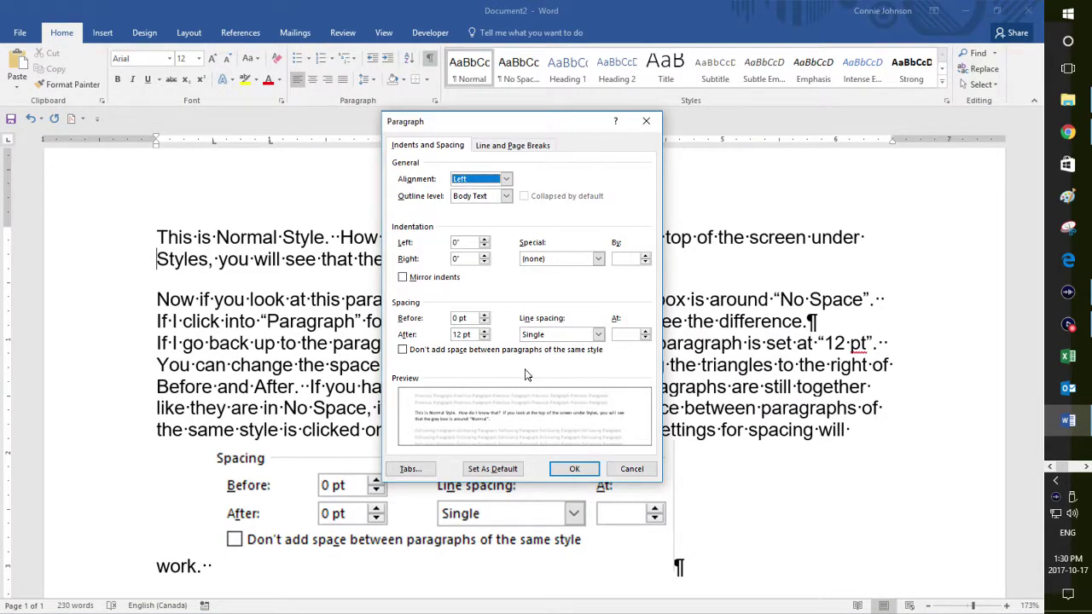
key(Tab)
key(Tab)
key(Tab)
key(Tab)
key(Tab)
key(Tab)
key(Tab)
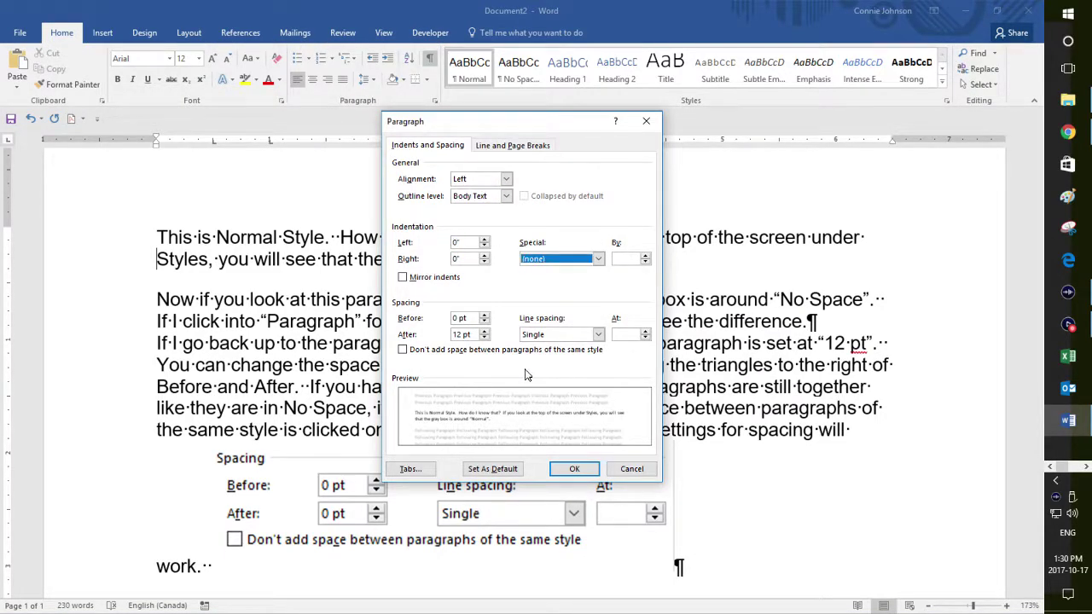
key(Tab)
key(Tab)
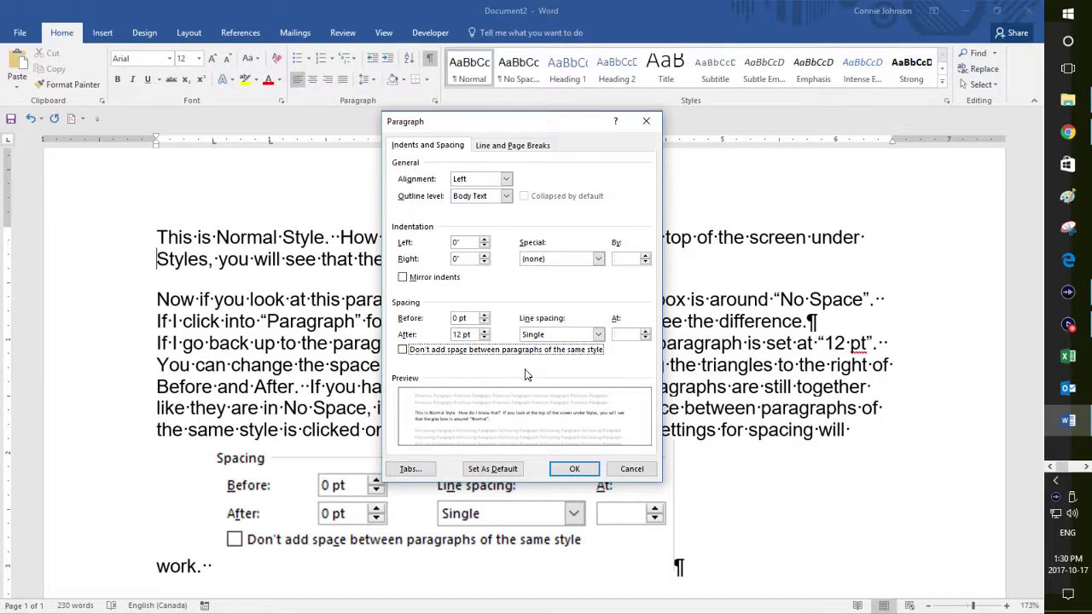
key(space)
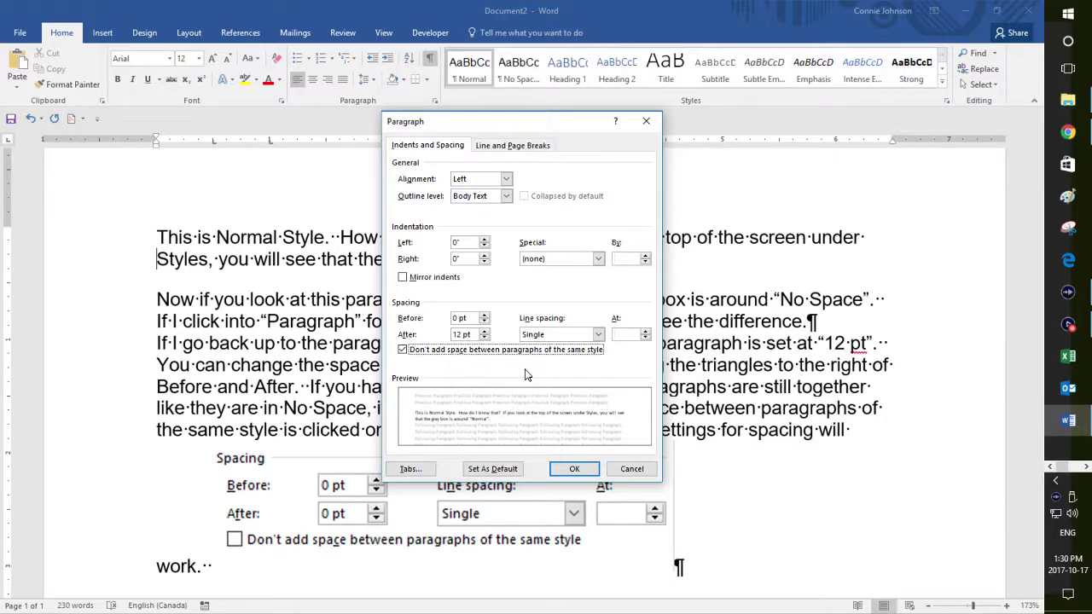
click(493, 181)
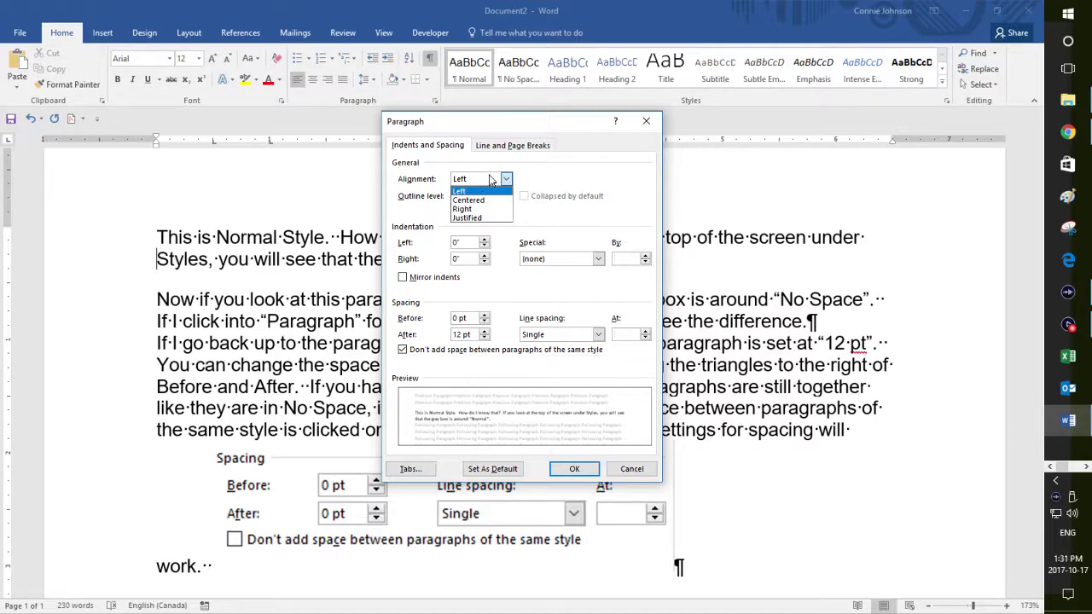
key(alt+c)
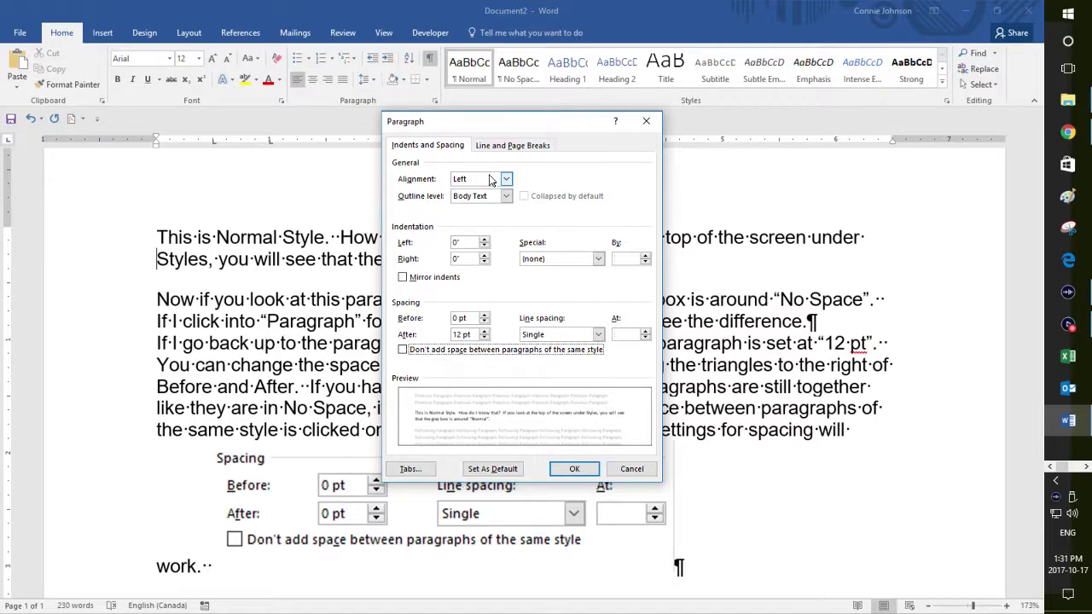
key(alt+c)
key(alt+c)
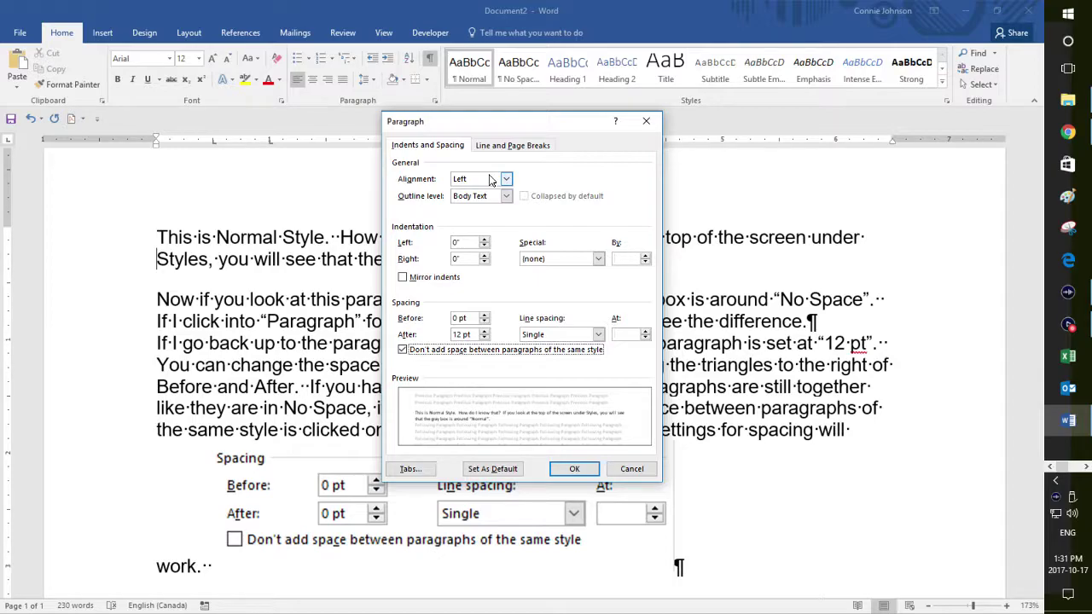
key(space)
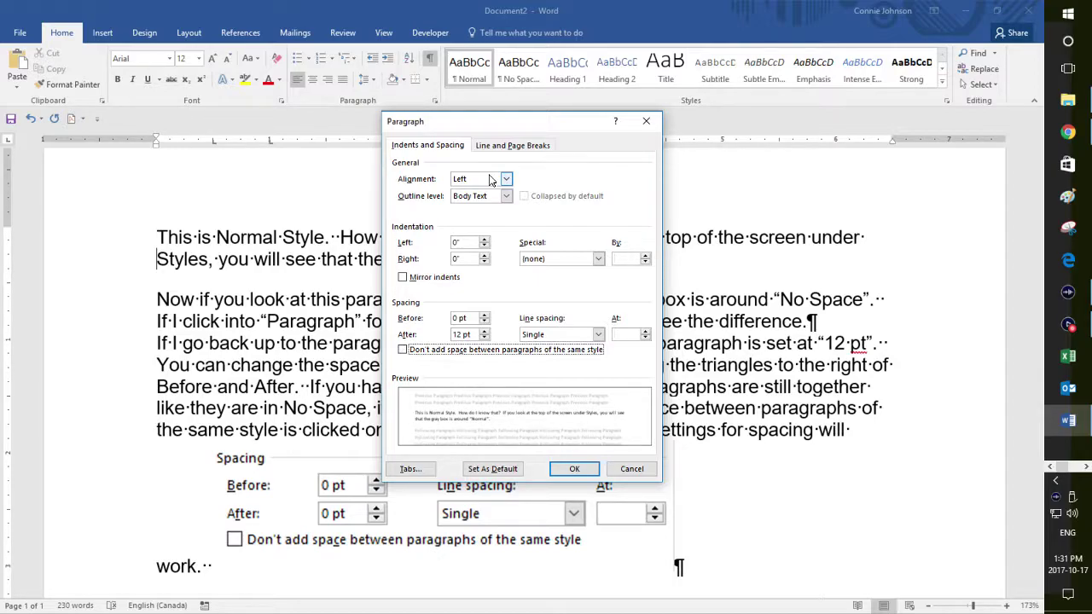
key(Return)
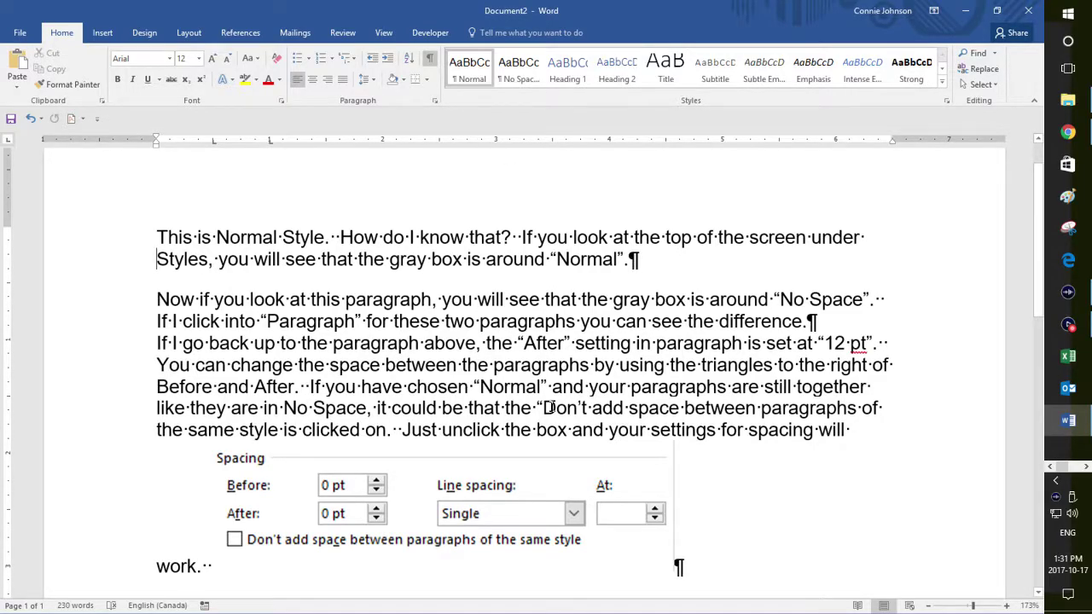
scroll(551, 406, down, 3)
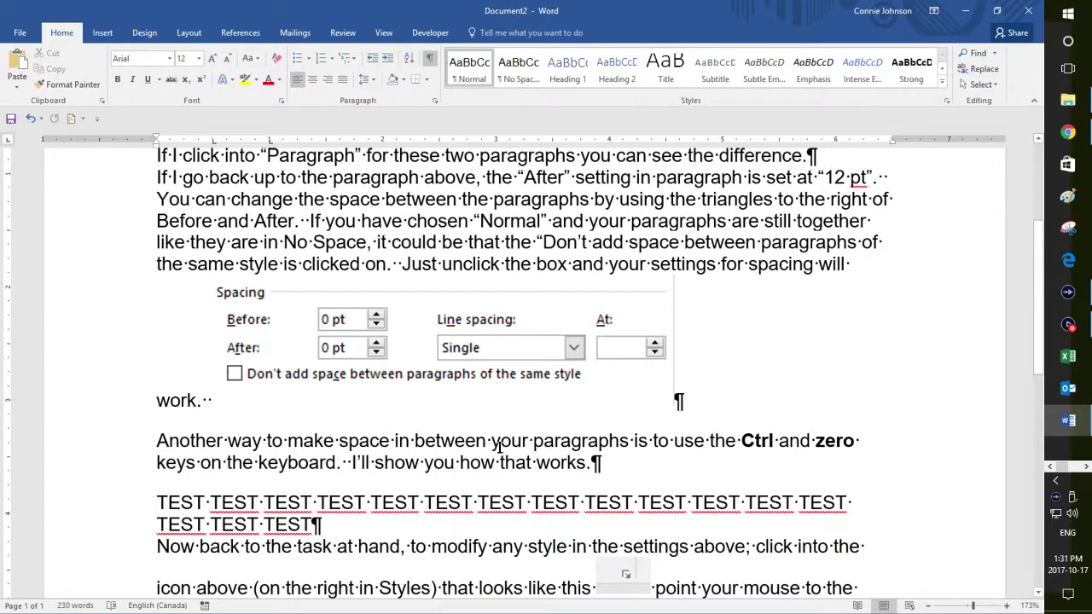
Compare the TEST and 'Now back' paragraphs, ending at the start of TEST
click(612, 459)
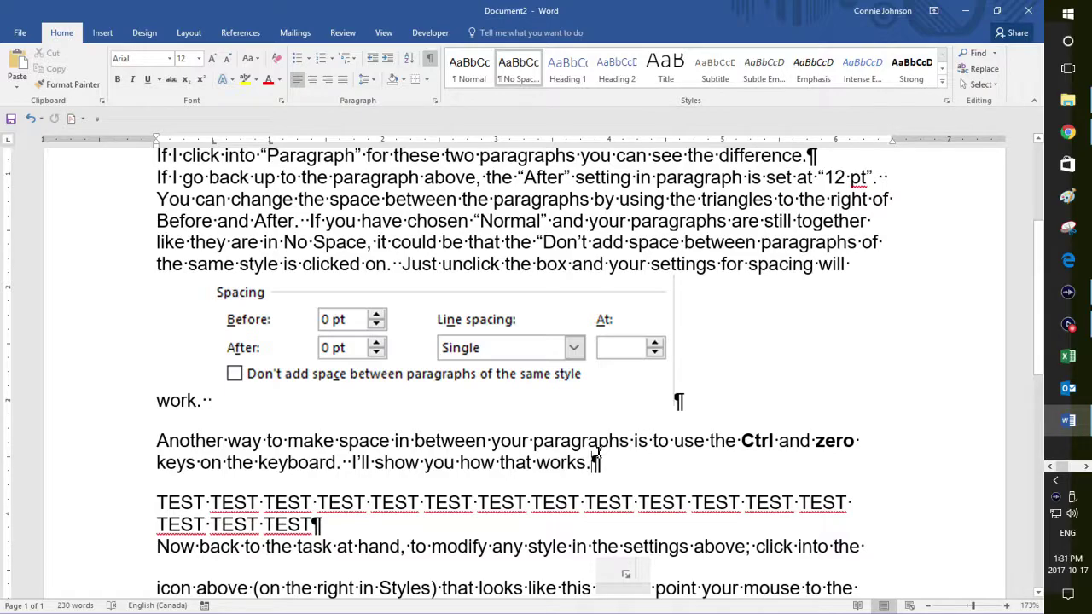
key(ctrl+Down)
key(Down)
key(Down)
key(Up)
key(Up)
key(Down)
key(Down)
key(Up)
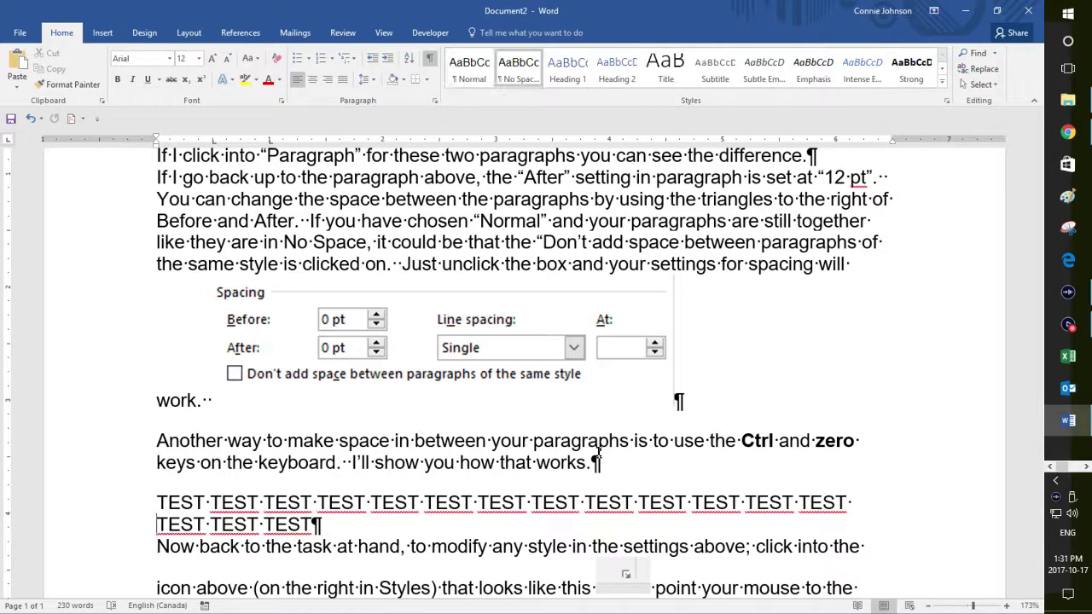
key(Up)
Toggle the space above the TEST paragraph off and on with Ctrl+0, leaving it on
key(ctrl+0)
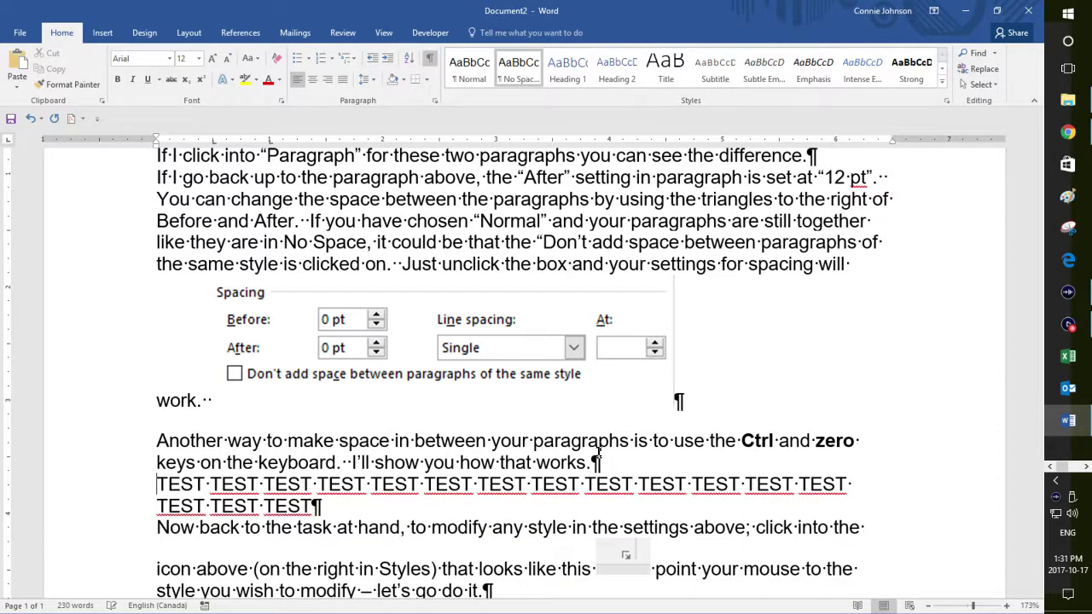
key(ctrl+0)
key(ctrl+0)
key(ctrl+0)
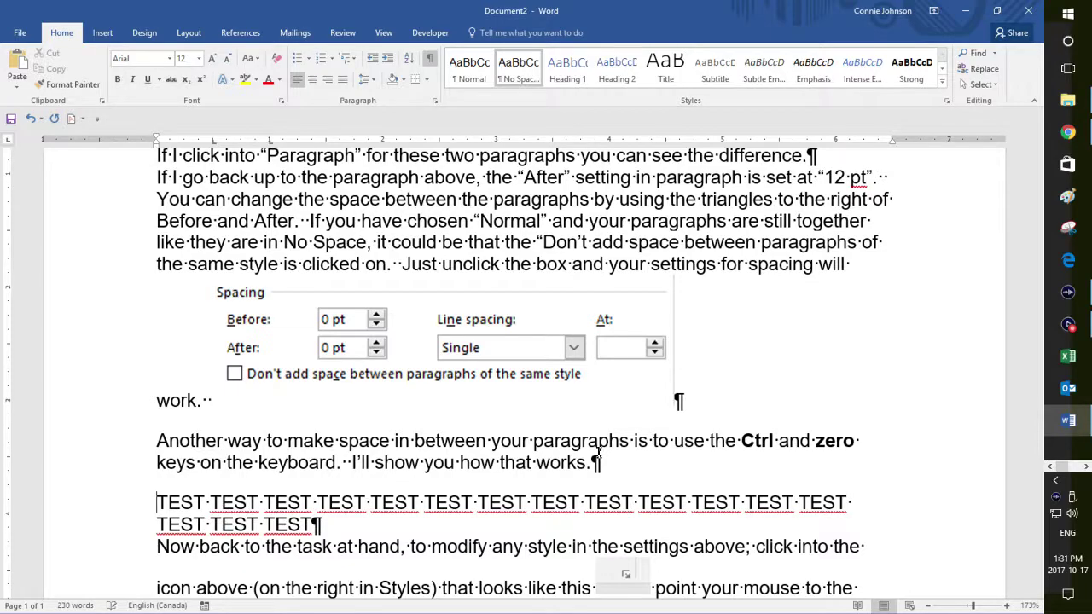
key(ctrl+0)
key(ctrl+0)
key(ctrl+0)
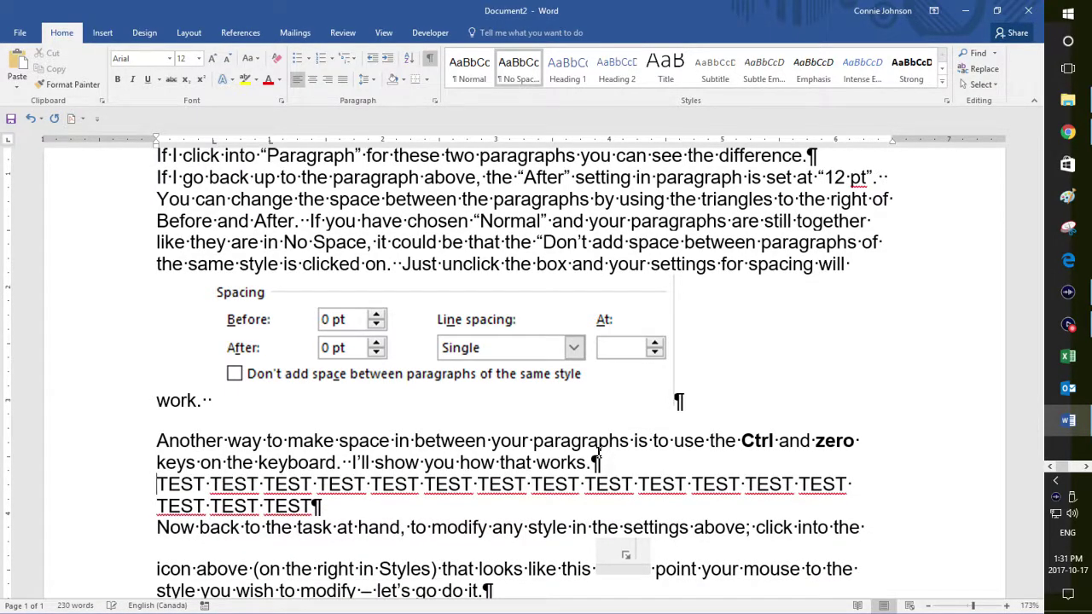
key(ctrl+0)
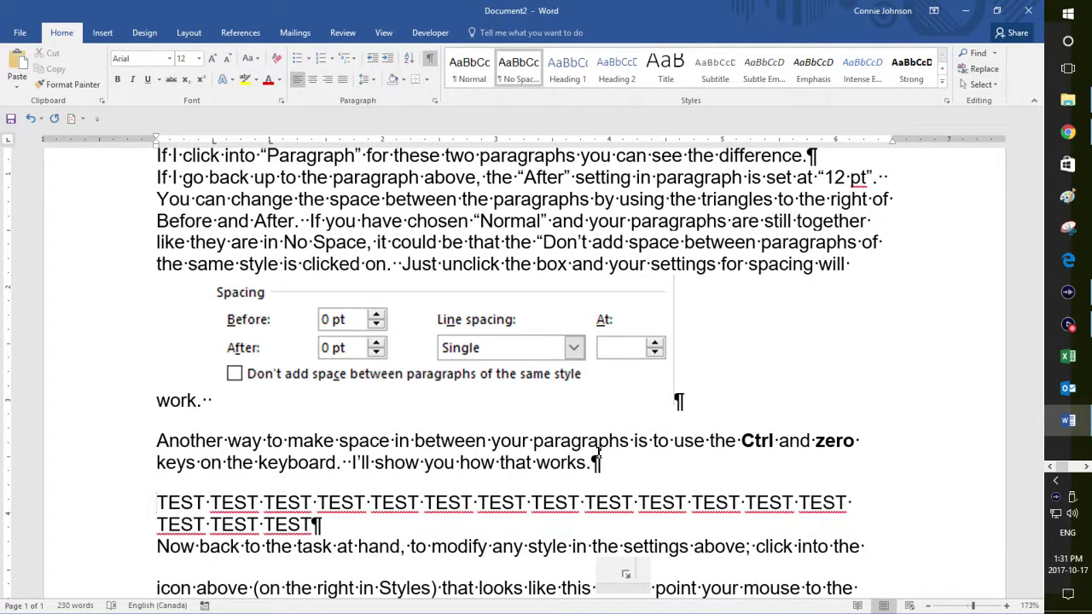
key(ctrl+0)
key(ctrl+0)
key(Down)
key(Down)
key(ctrl+0)
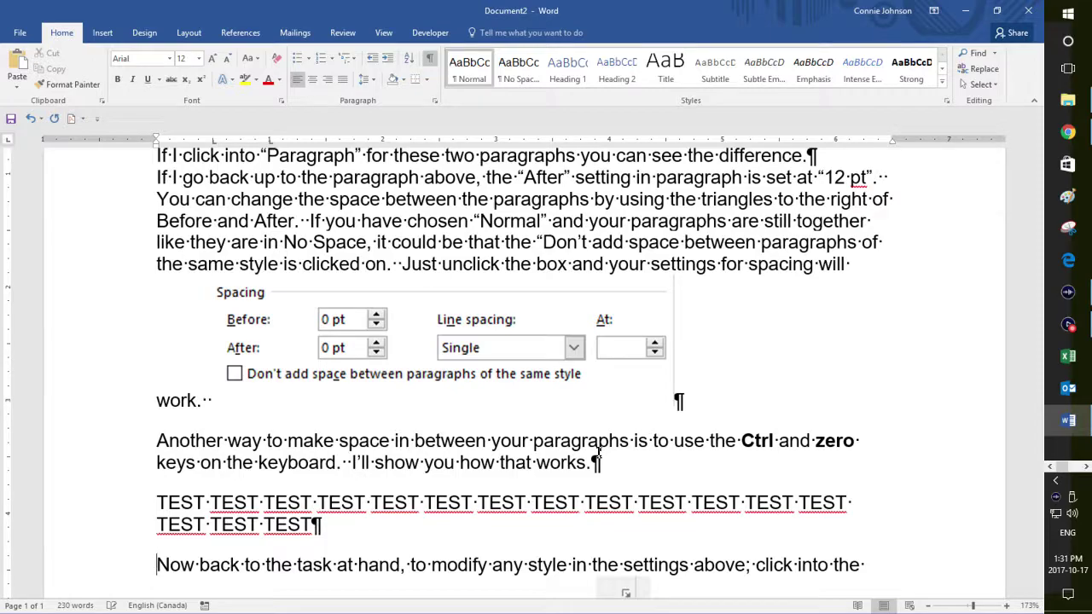
key(Down)
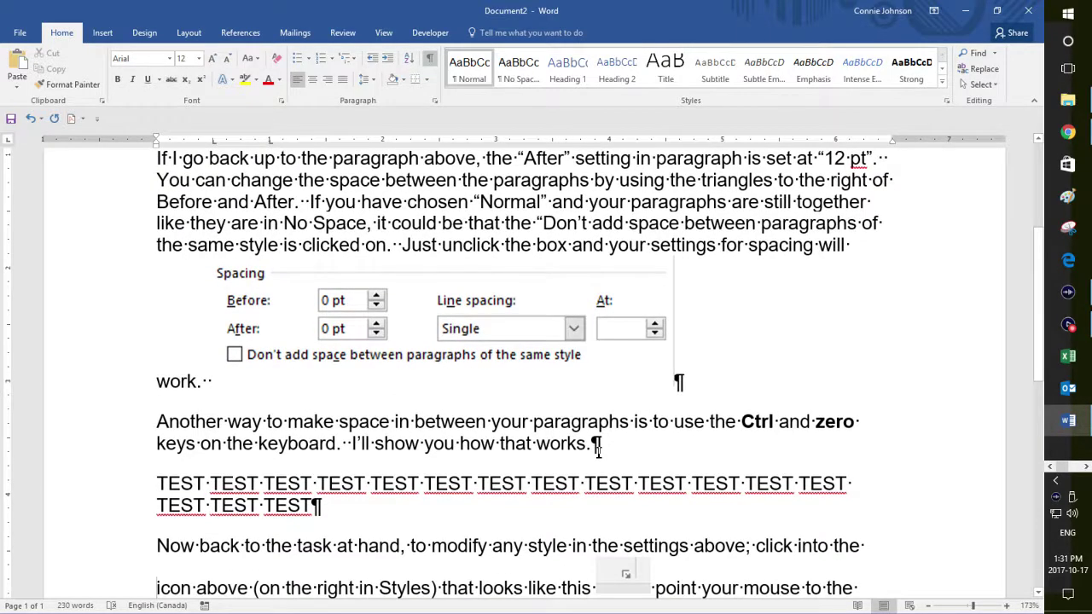
Apply Normal to the 'Now back to the task' paragraph and add an empty paragraph after it
key(Down)
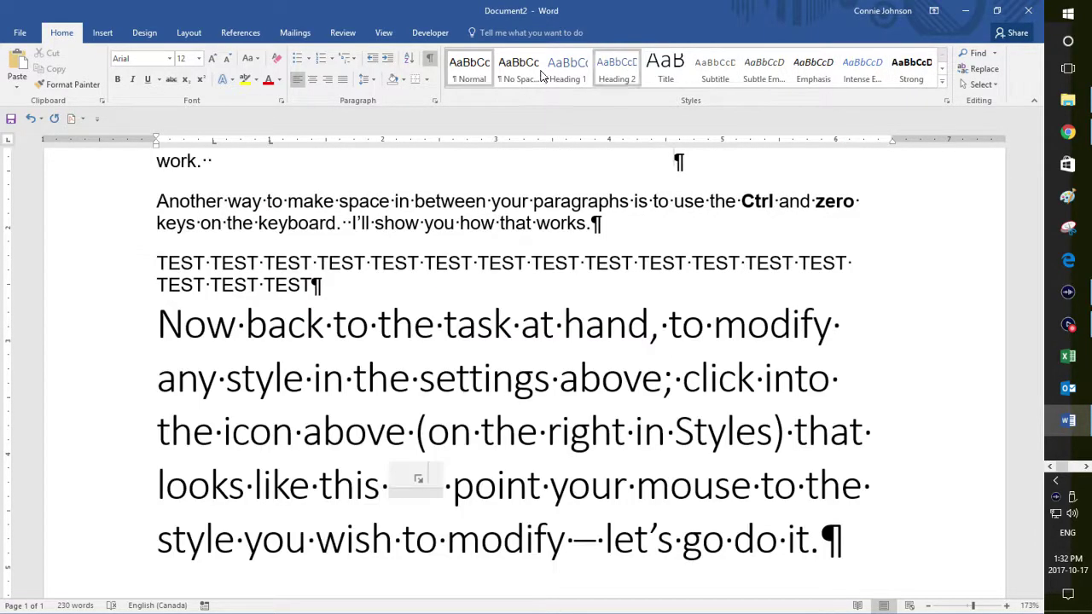
click(471, 75)
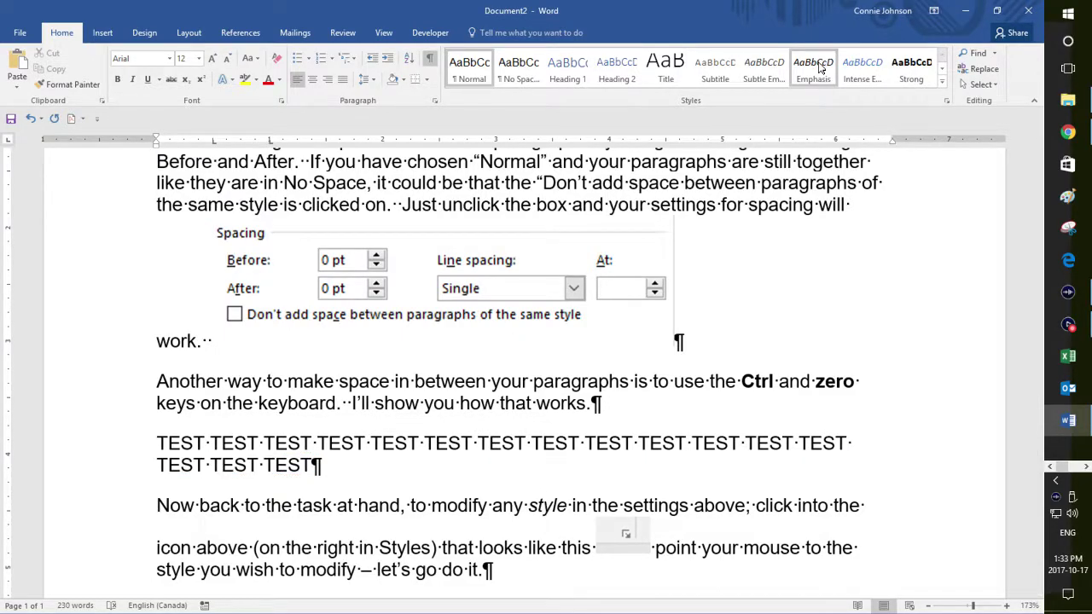
click(538, 567)
scroll(539, 547, down, 3)
key(Return)
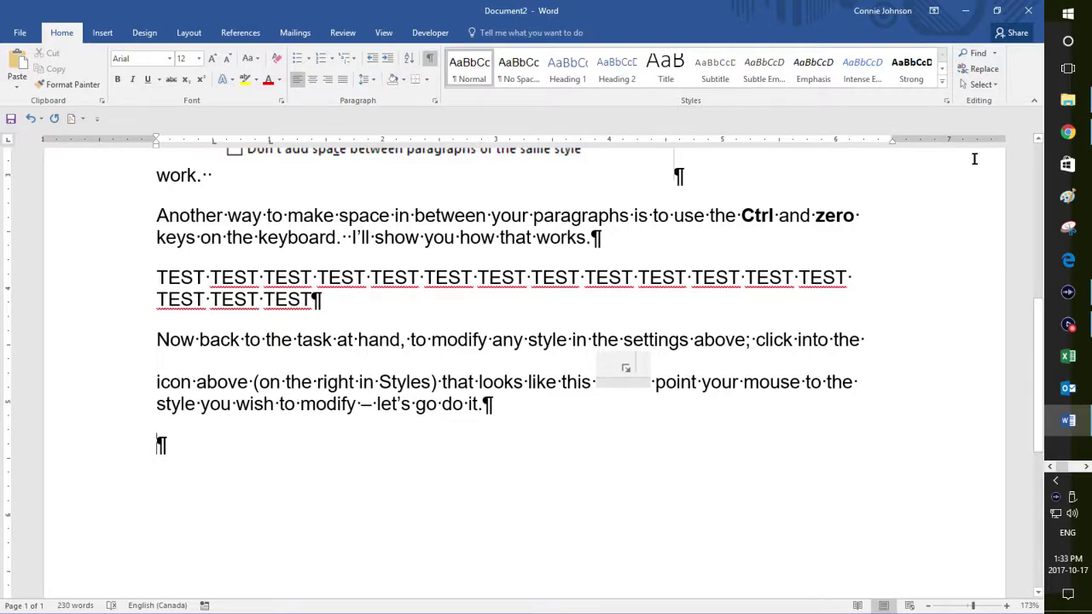
In the Styles pane, try Heading 2 then Normal, and open Normal's dropdown menu
click(948, 100)
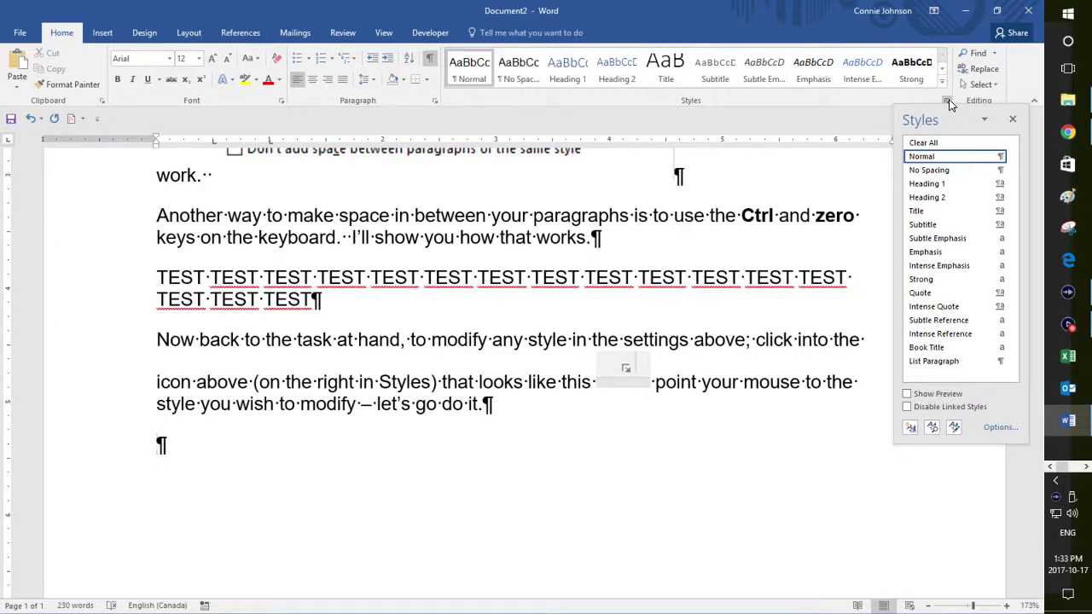
mouse_move(954, 165)
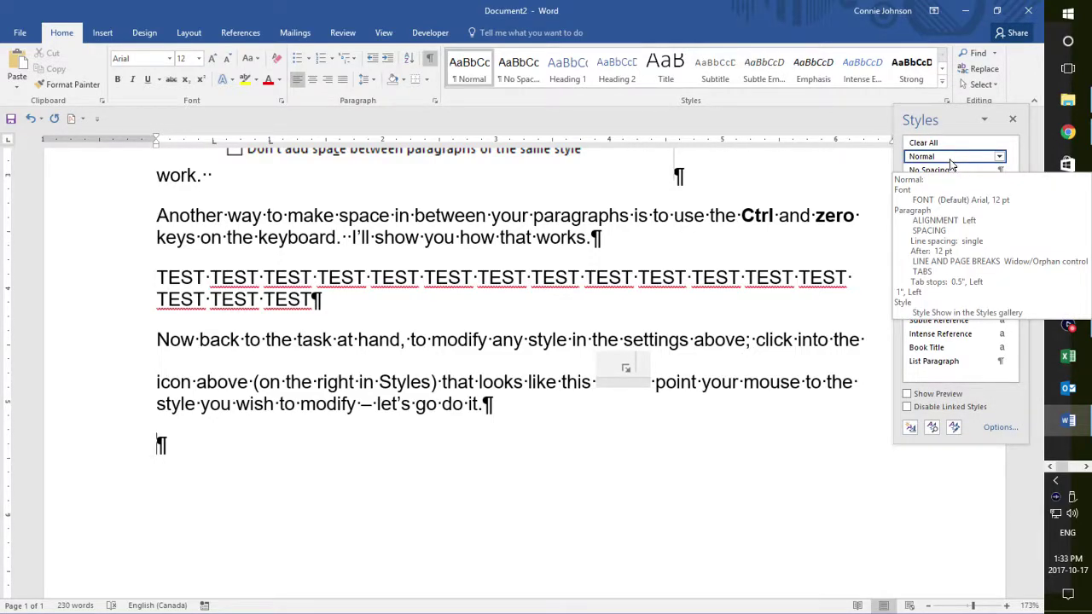
mouse_move(953, 206)
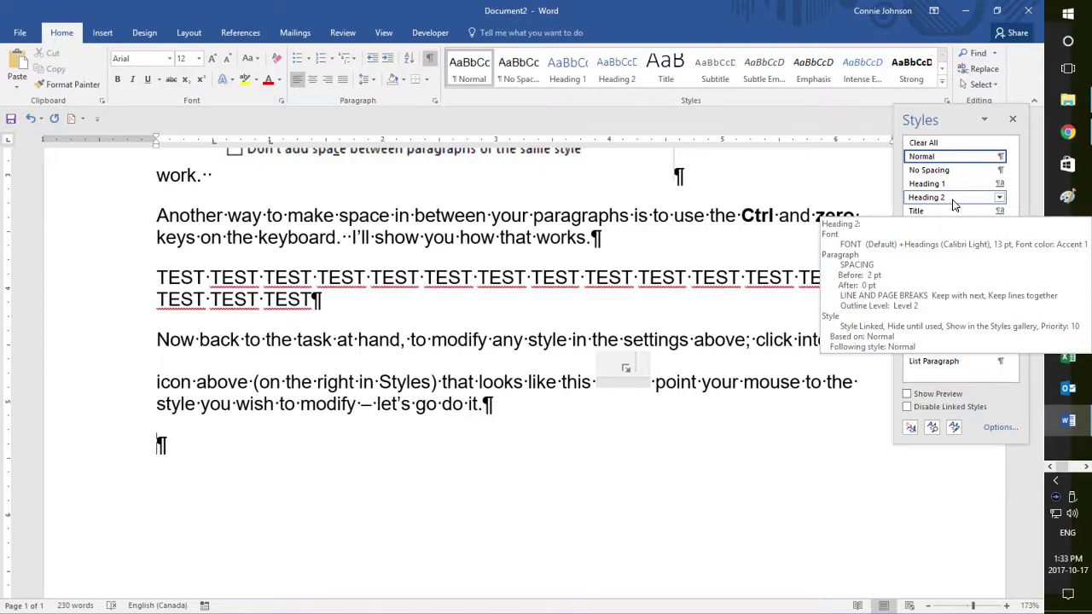
click(928, 202)
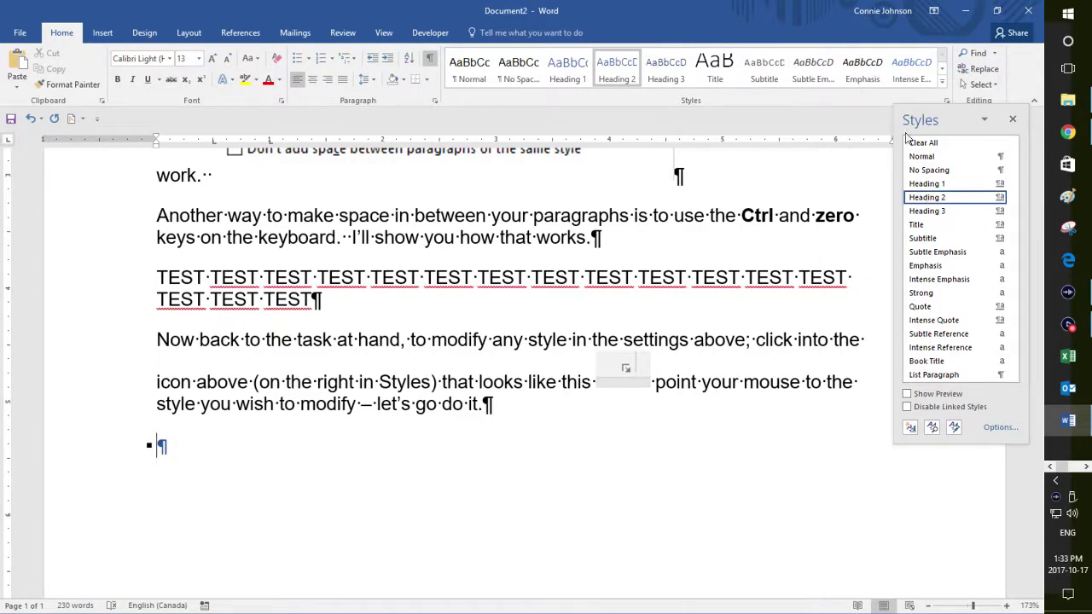
click(968, 159)
mouse_move(1002, 162)
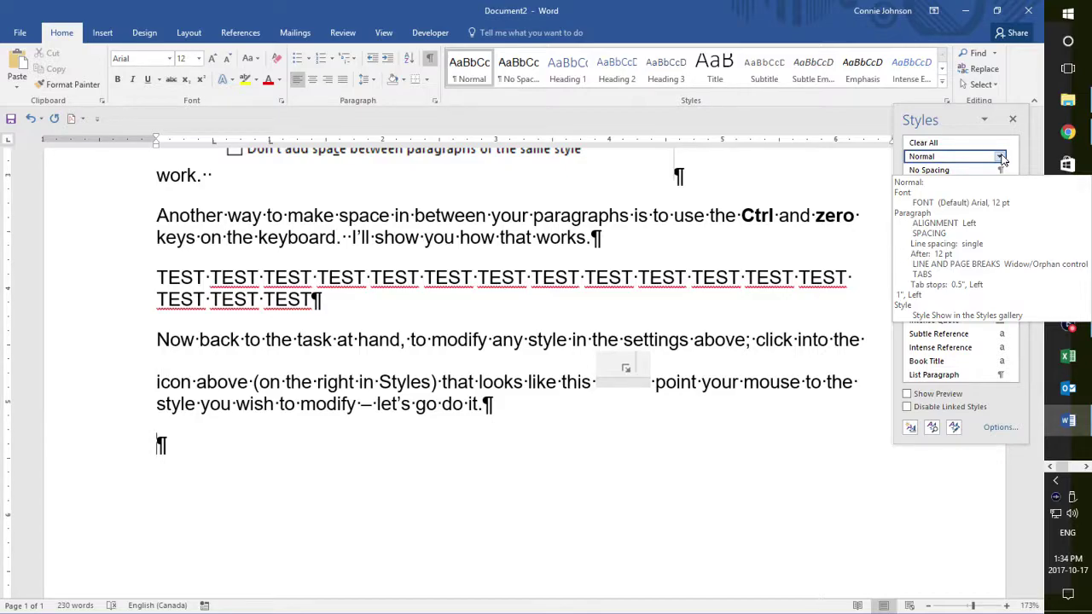
click(1001, 158)
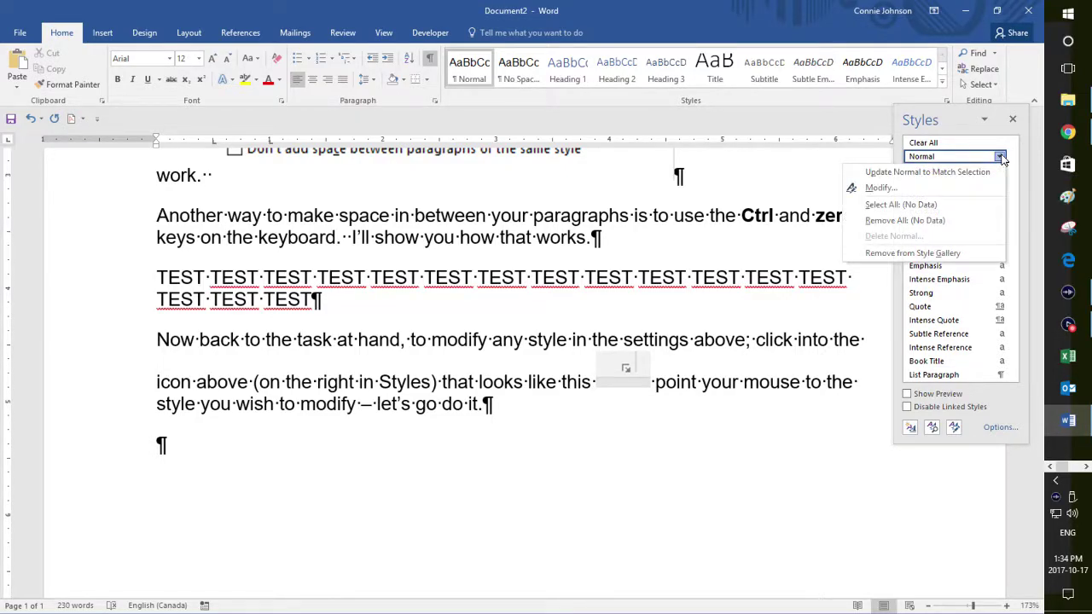
Open Modify Style for Normal, confirm Arial 12, and open the Format menu
click(871, 186)
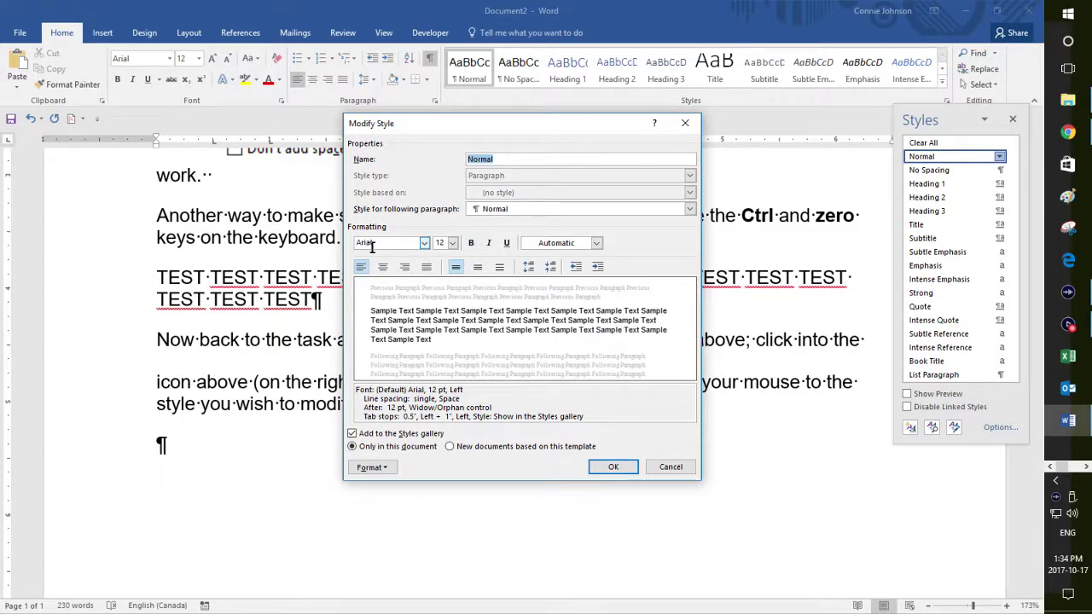
click(424, 244)
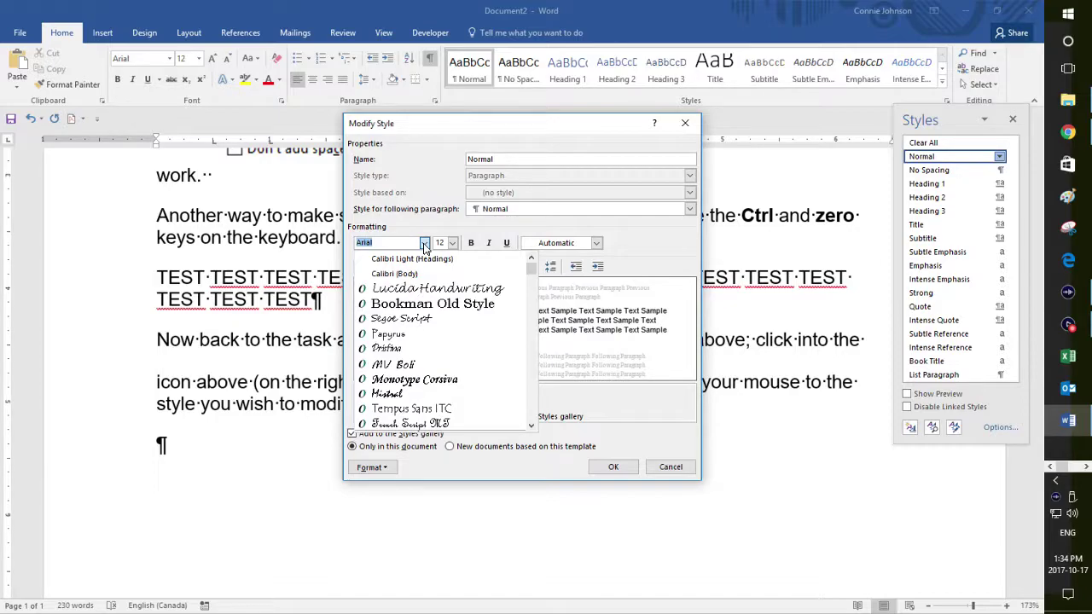
click(424, 244)
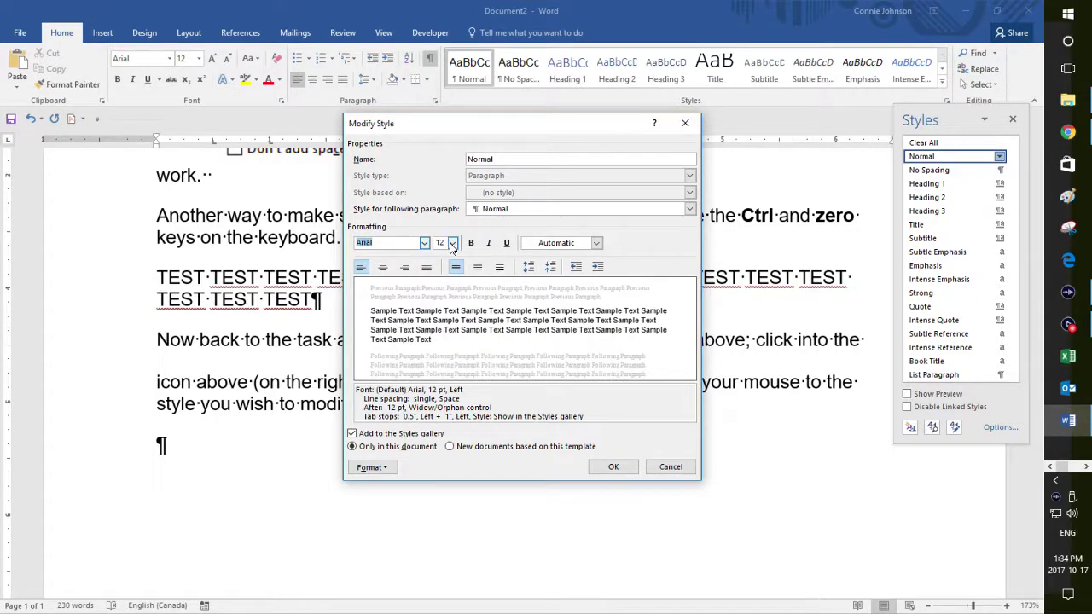
click(452, 244)
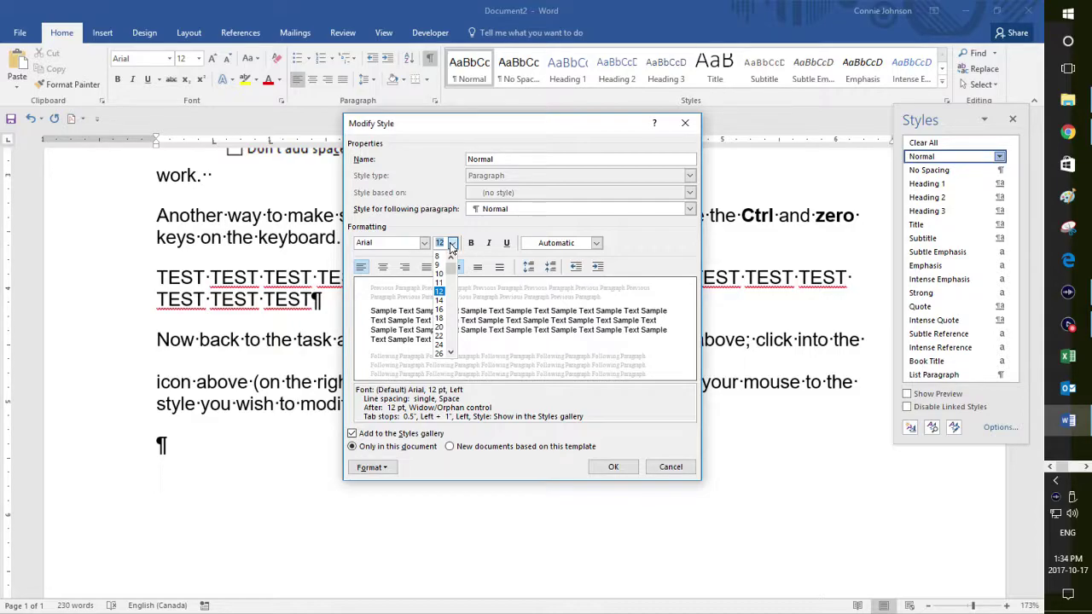
click(452, 246)
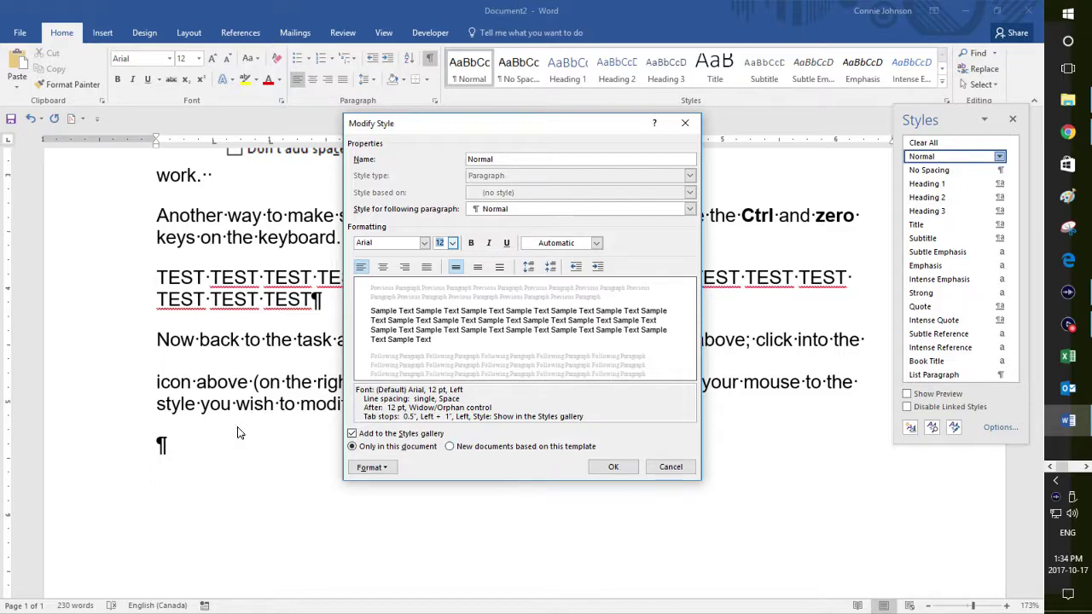
click(380, 469)
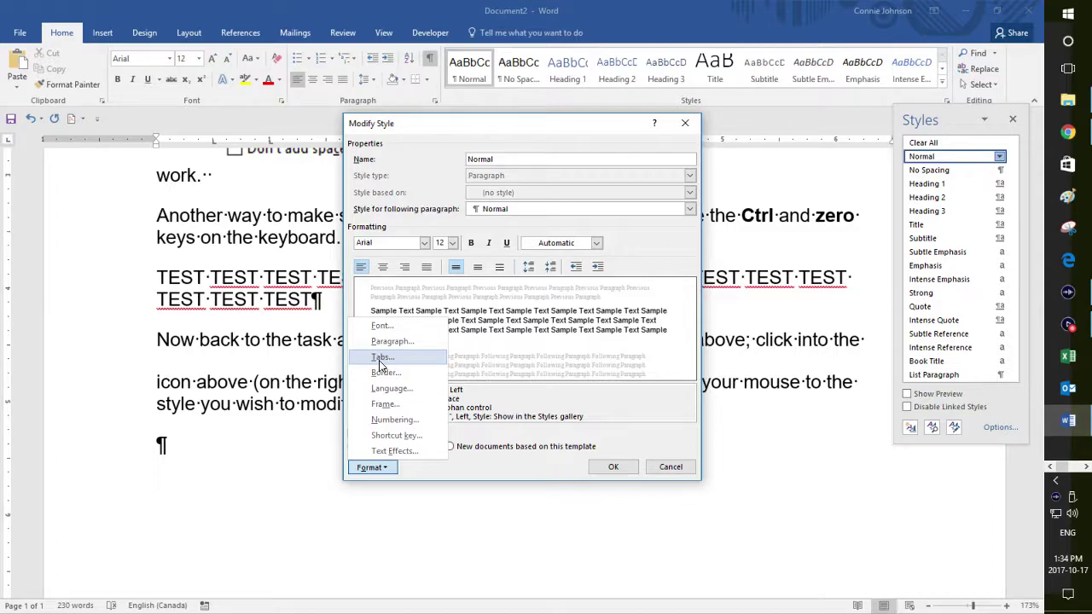
click(389, 363)
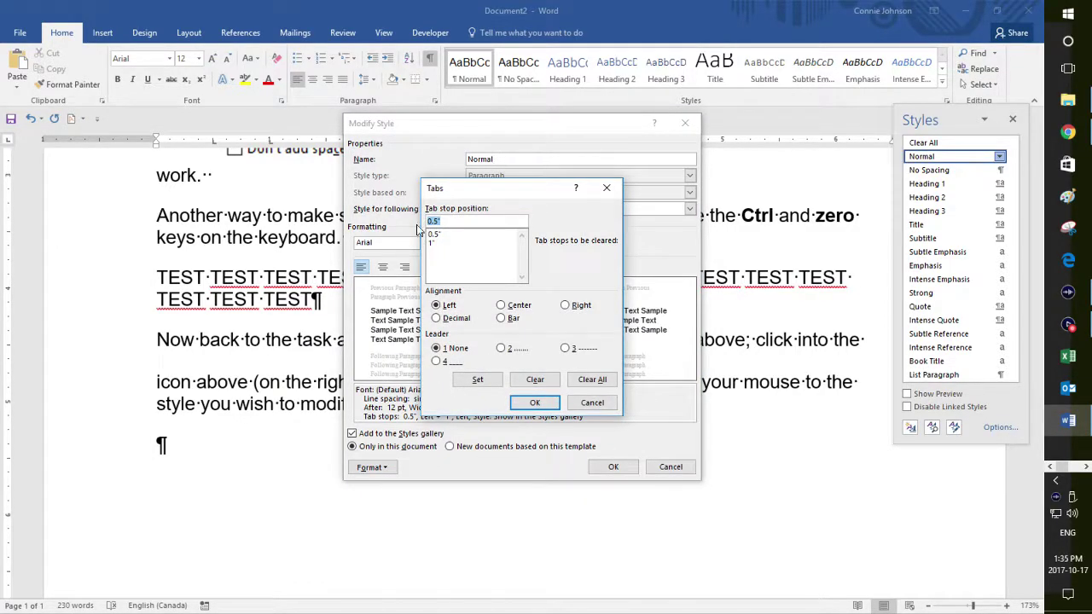
click(591, 404)
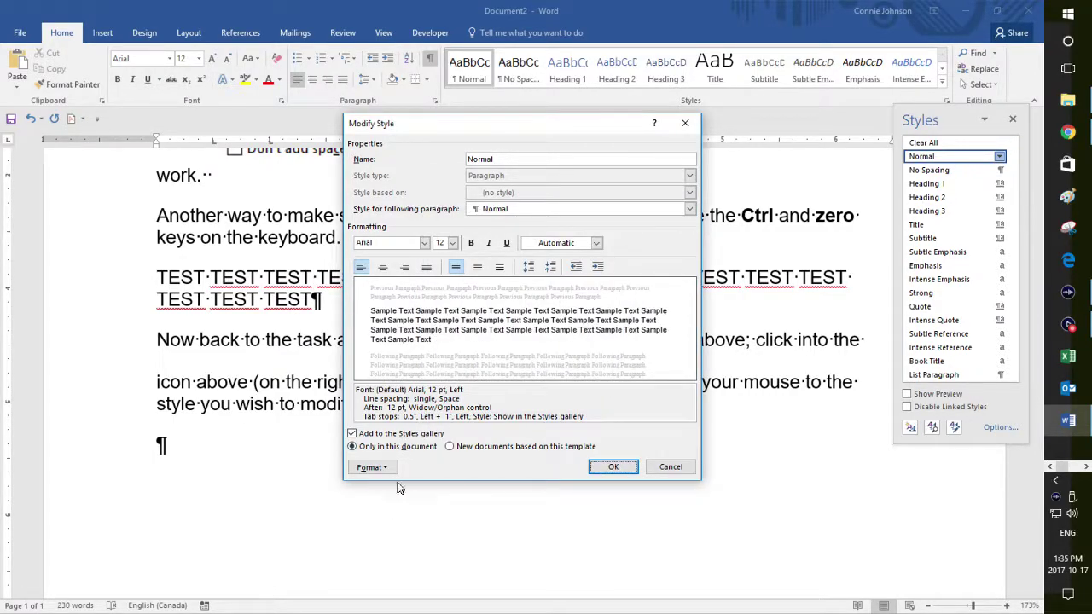
click(373, 467)
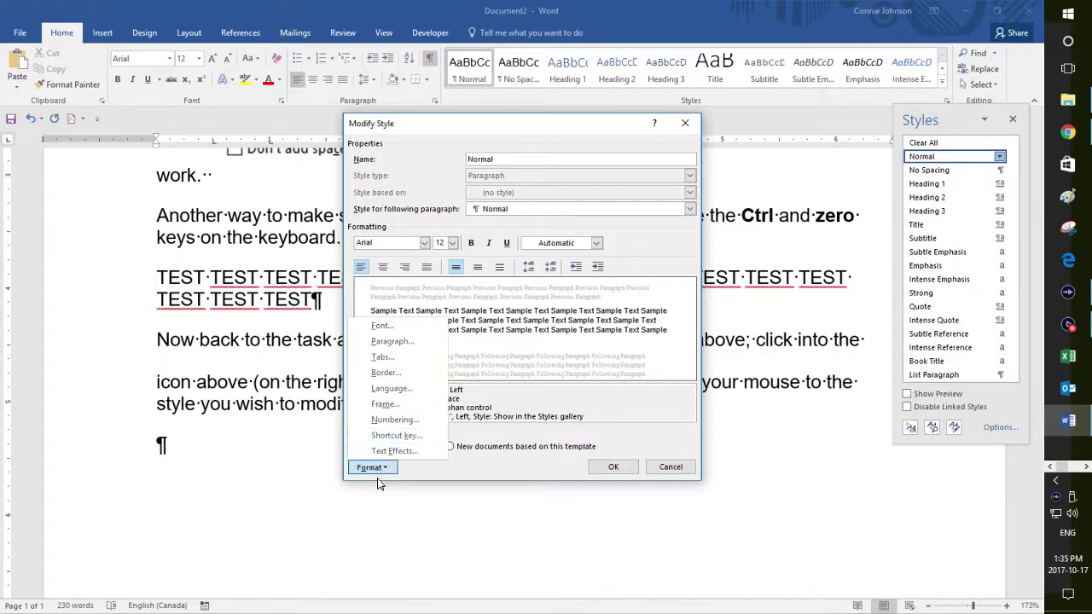
click(670, 473)
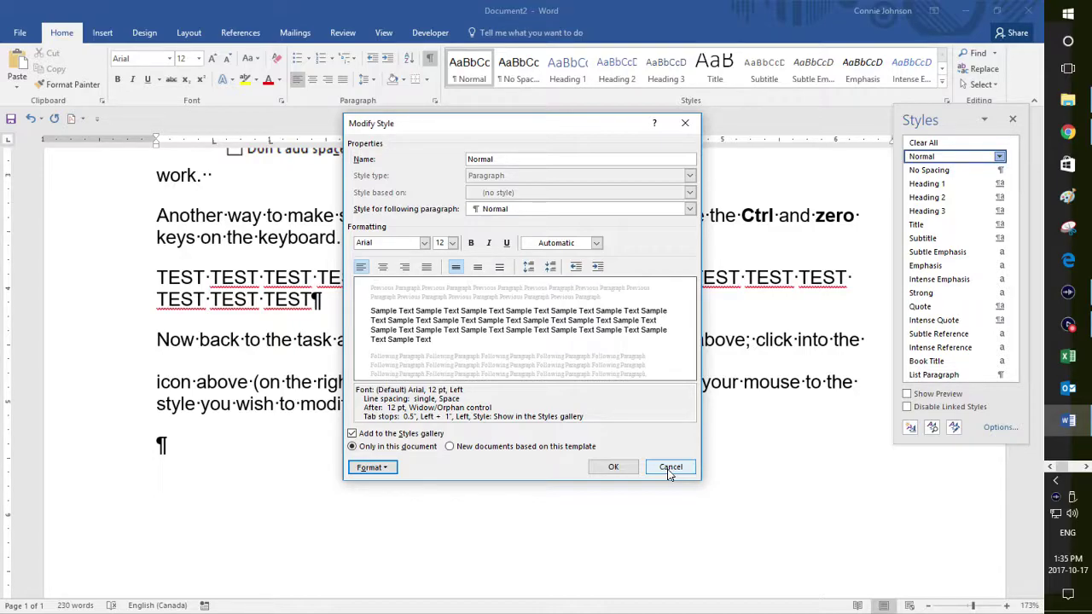
Cancel the Modify Style dialog unchanged and close the Styles pane
click(671, 470)
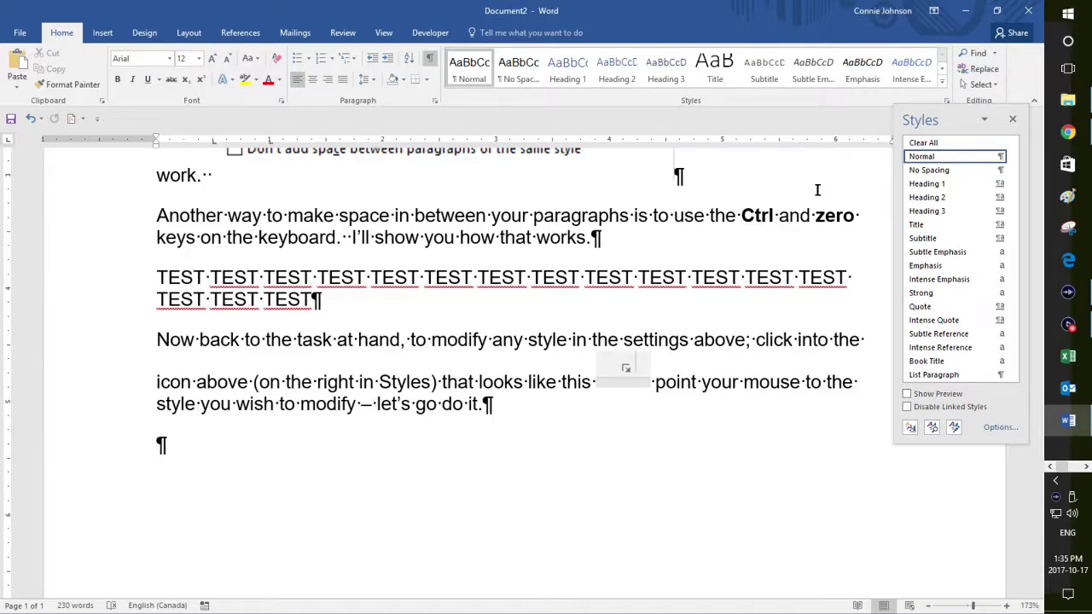
click(1013, 120)
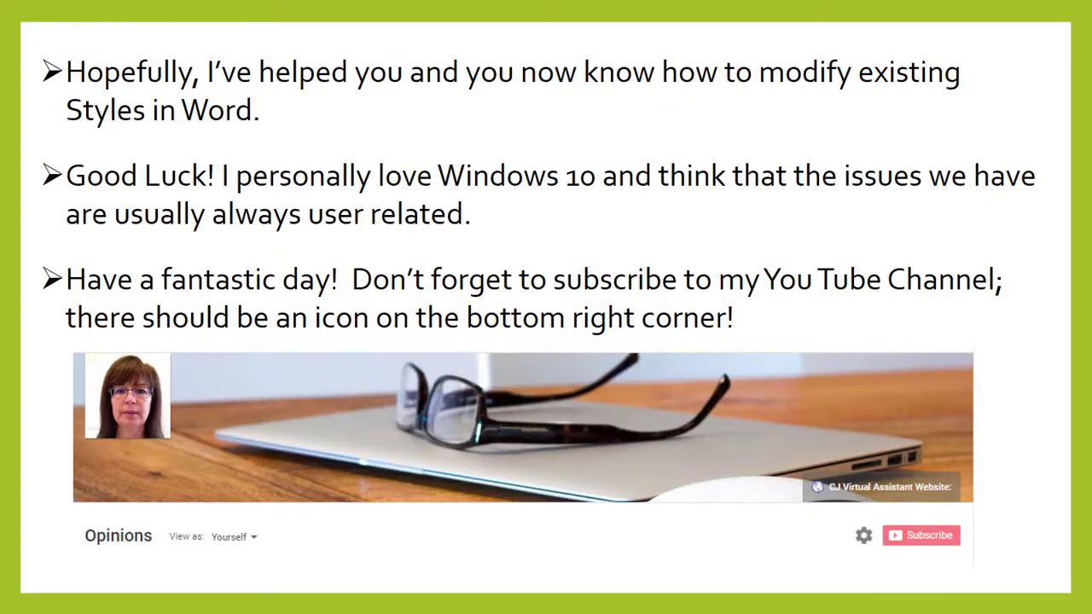